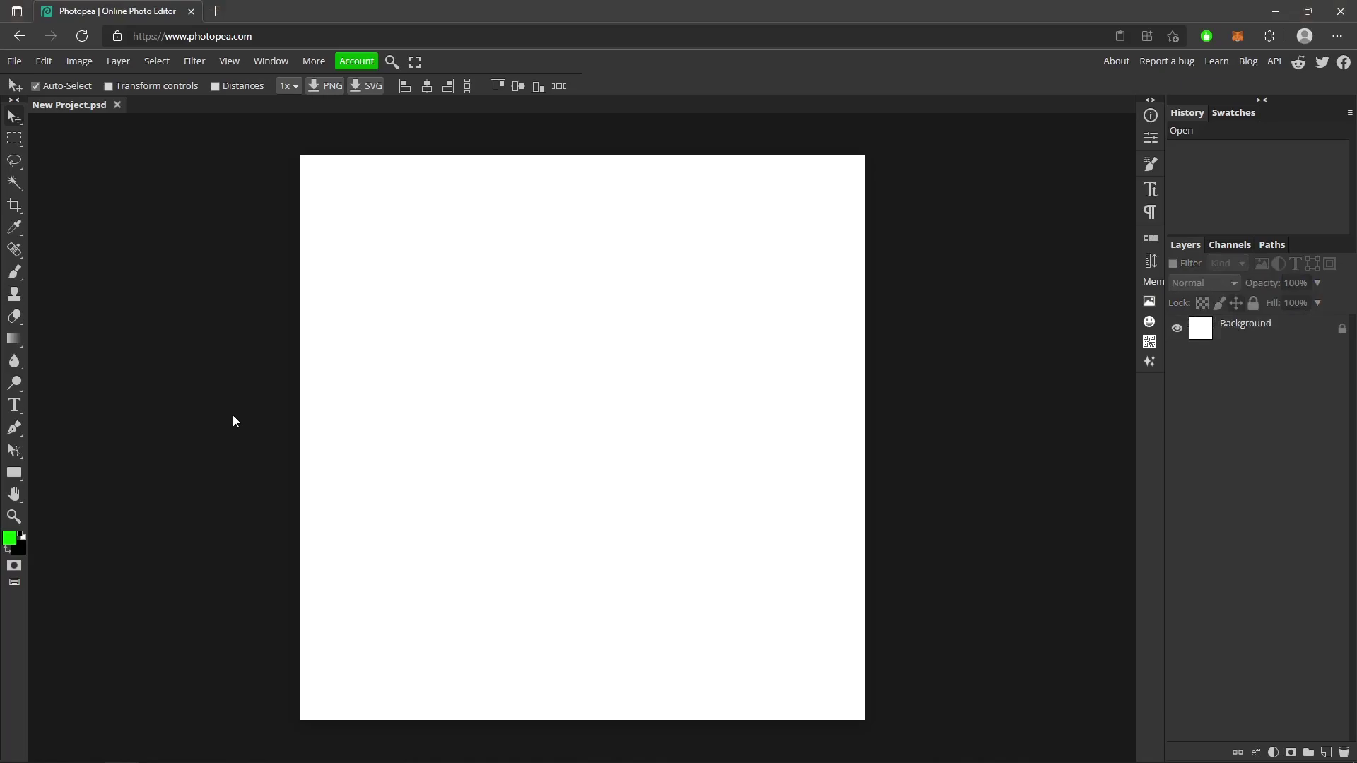
Drag the pasted moon-and-clouds photo so the moon sits in the centre of the canvas.
{"action": "left_click_drag", "start_coordinate": [525, 478], "coordinate": [328, 456]}
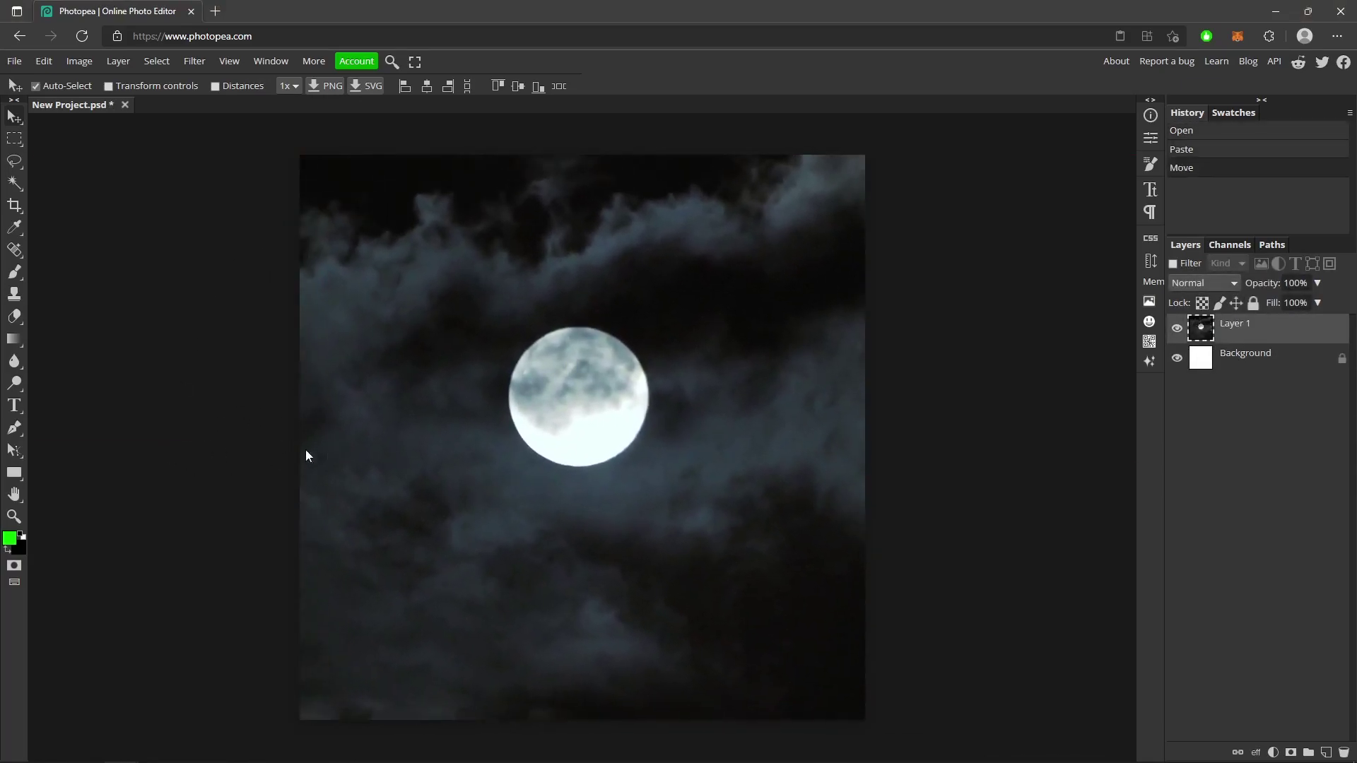
{"action": "left_click_drag", "start_coordinate": [779, 451], "coordinate": [781, 456]}
{"action": "mouse_move", "coordinate": [682, 479]}
{"action": "left_mouse_down"}
{"action": "mouse_move", "coordinate": [670, 464]}
{"action": "mouse_move", "coordinate": [679, 473]}
{"action": "left_mouse_up"}
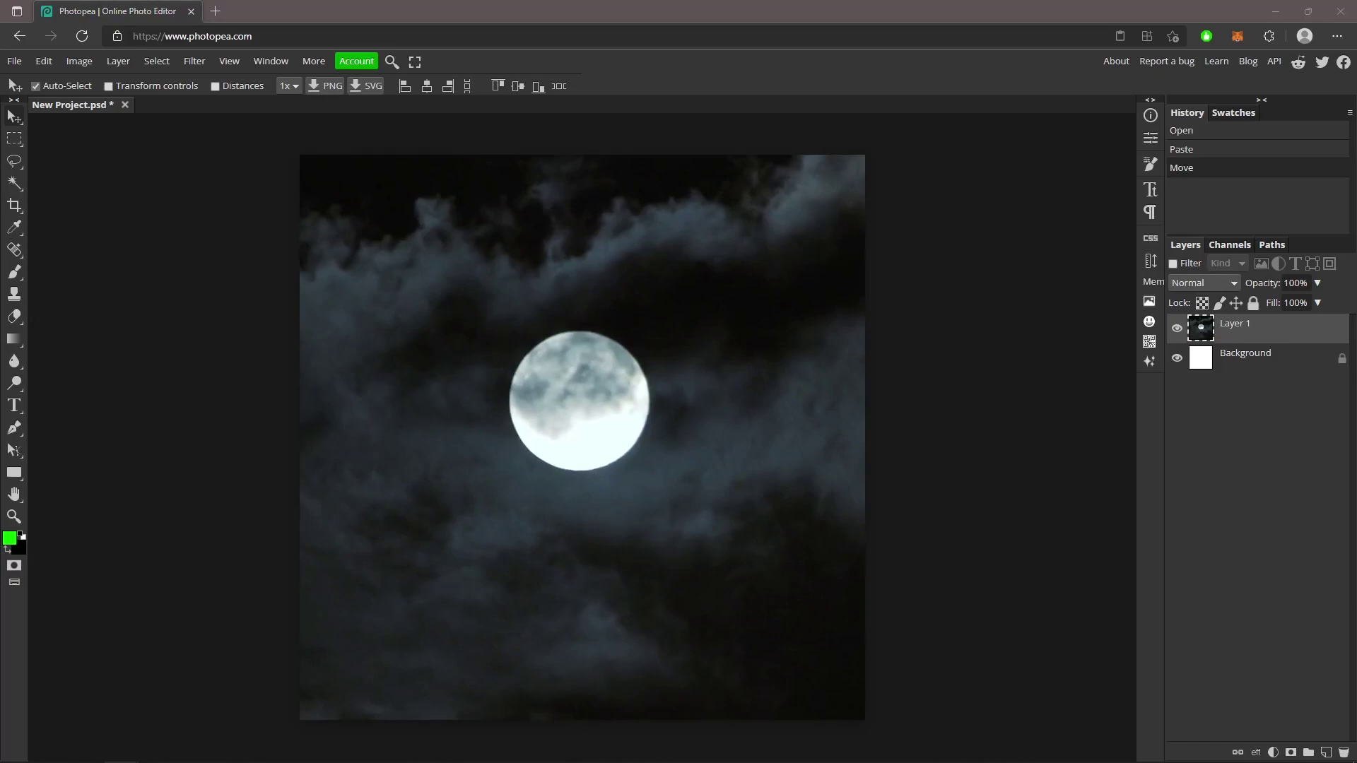
{"action": "left_click_drag", "start_coordinate": [0, 17], "coordinate": [768, 36]}
Paste the grunge texture as a new layer and fade it to 21% opacity.
{"action": "left_click", "coordinate": [271, 406]}
{"action": "key", "text": "ctrl+v"}
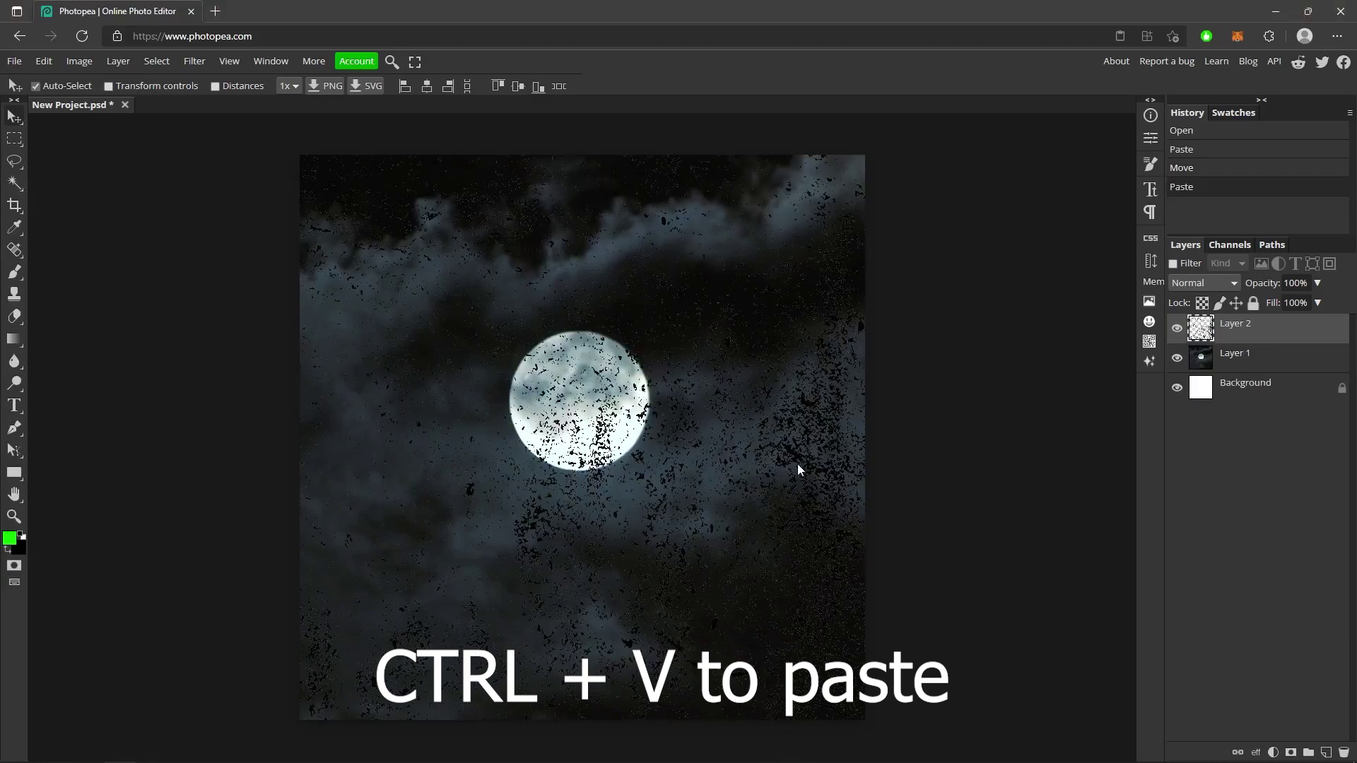
{"action": "left_click", "coordinate": [1315, 286]}
{"action": "left_click_drag", "start_coordinate": [1266, 307], "coordinate": [1262, 307]}
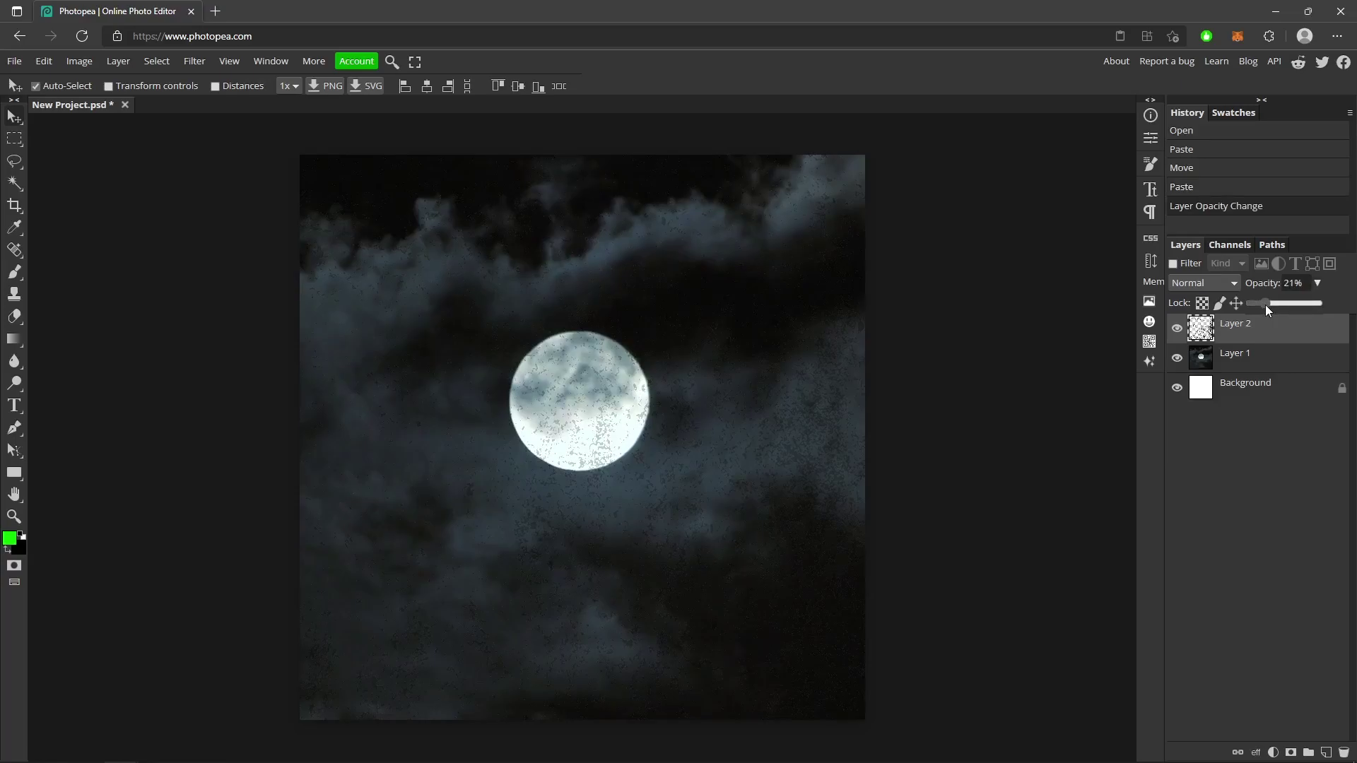
{"action": "key", "text": "alt+Tab"}
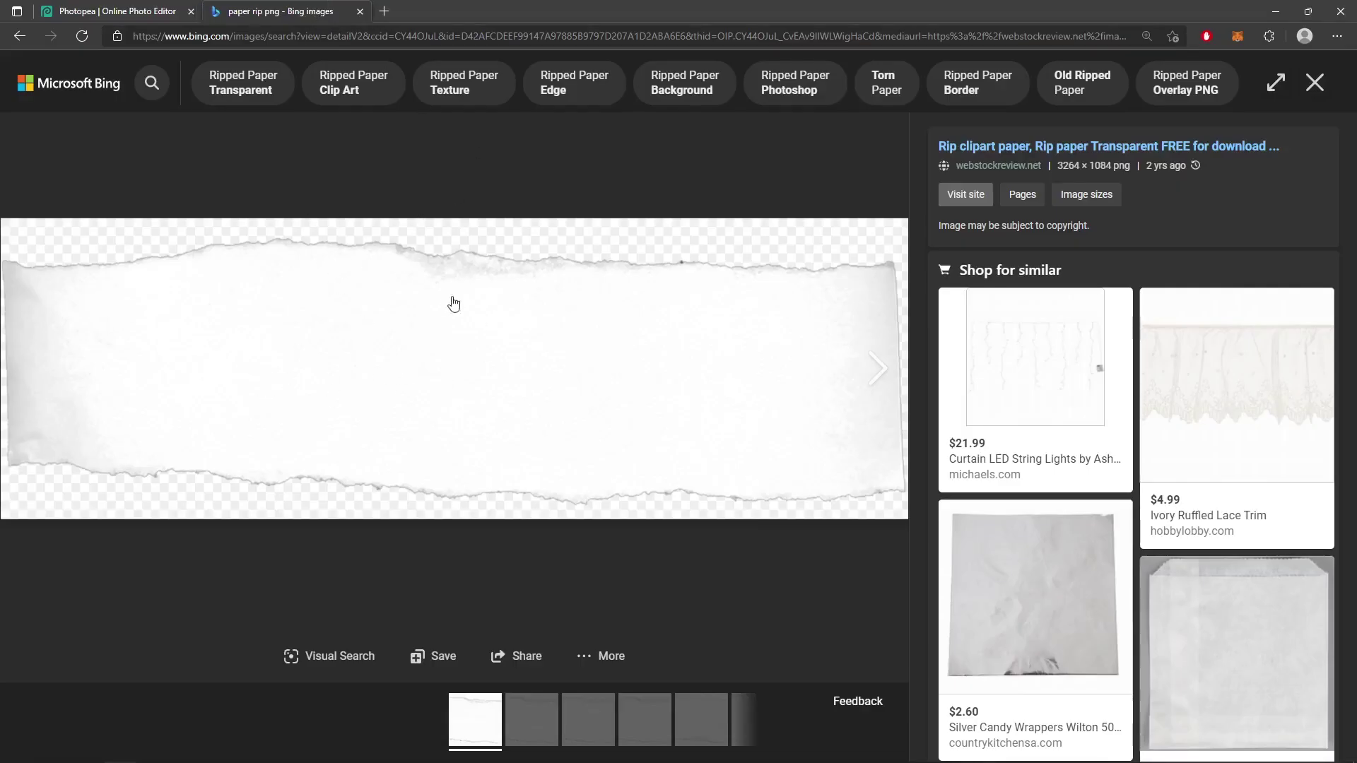
Copy the torn paper image and paste it into the cover as a new layer.
{"action": "right_click", "coordinate": [350, 334]}
{"action": "left_click", "coordinate": [393, 393]}
{"action": "left_click", "coordinate": [116, 10]}
{"action": "key", "text": "ctrl+v"}
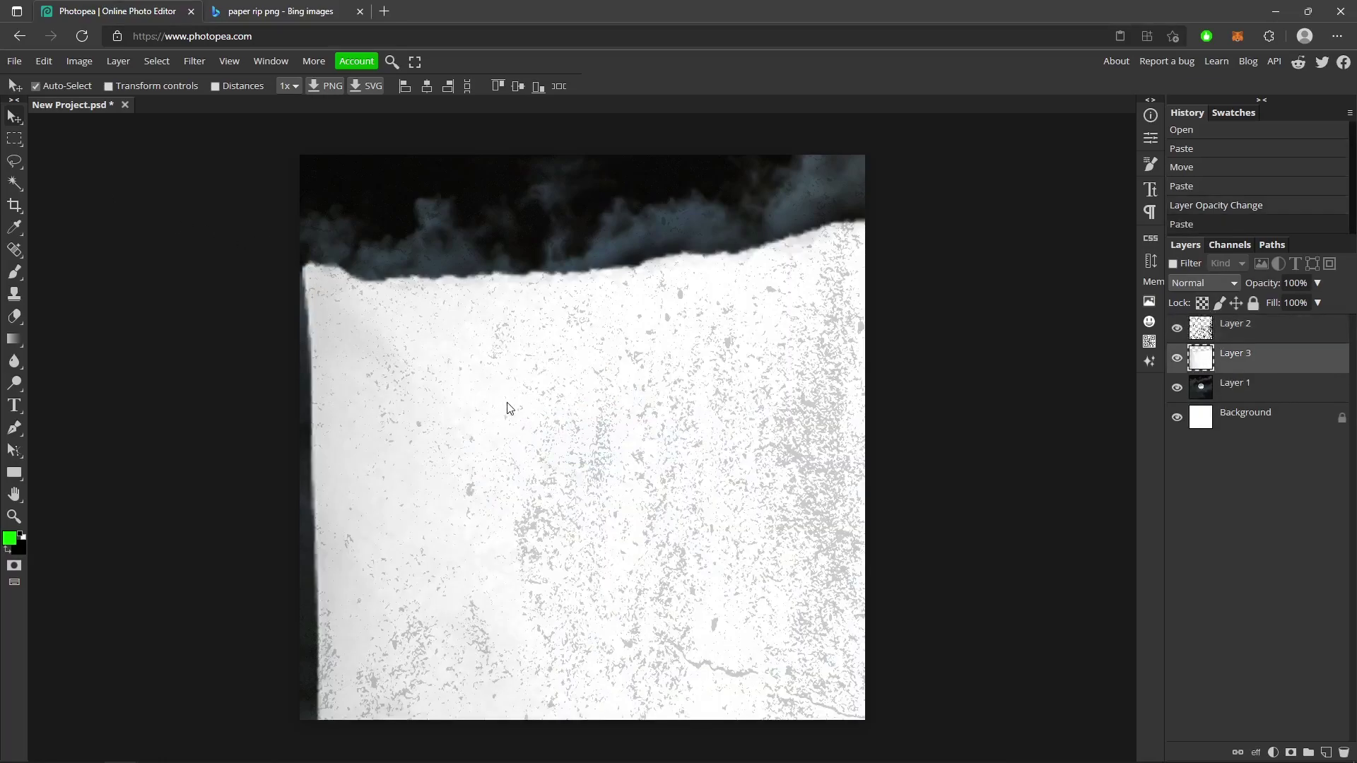
Scale the torn paper to about 56%, rotate it near vertical, and place it along the right edge.
{"action": "key", "text": "ctrl+t"}
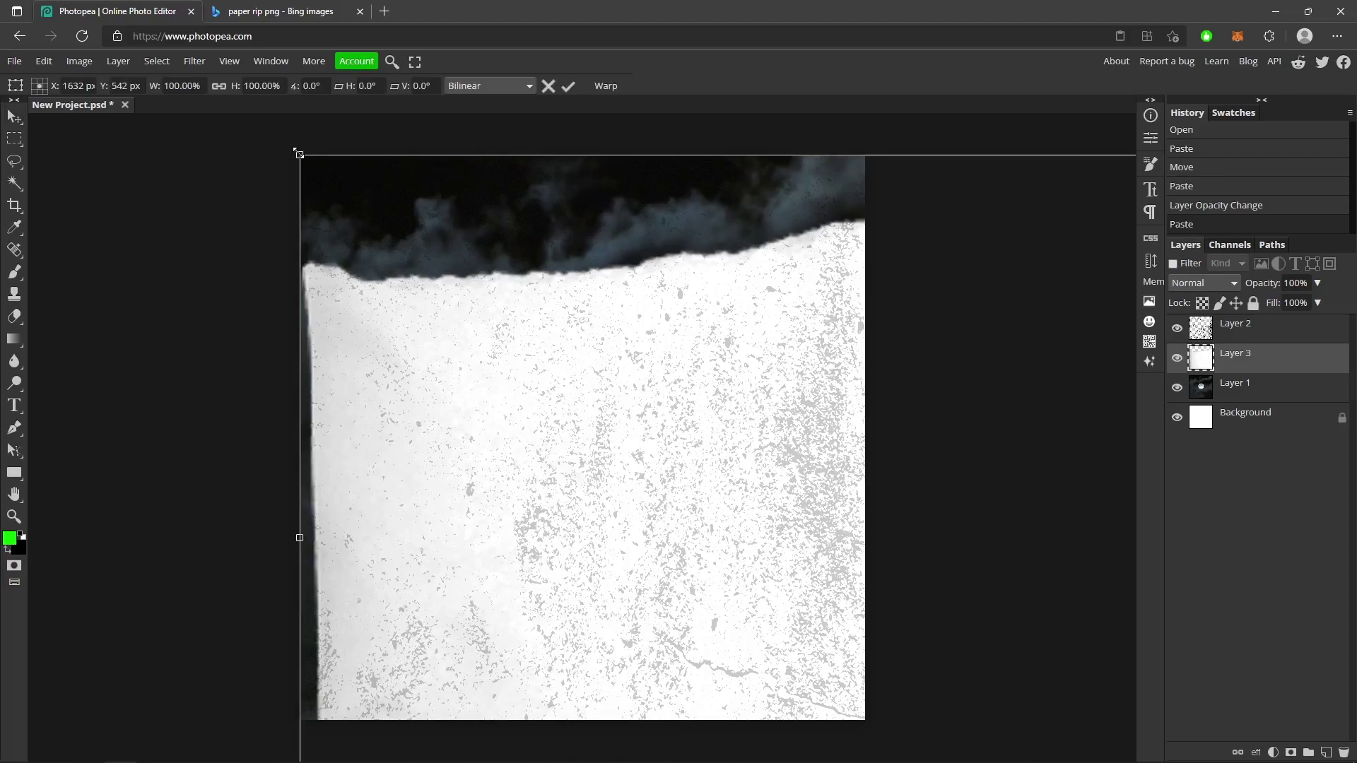
{"action": "left_click_drag", "start_coordinate": [299, 154], "coordinate": [774, 484]}
{"action": "left_click_drag", "start_coordinate": [890, 449], "coordinate": [364, 449]}
{"action": "left_click_drag", "start_coordinate": [215, 316], "coordinate": [411, 456]}
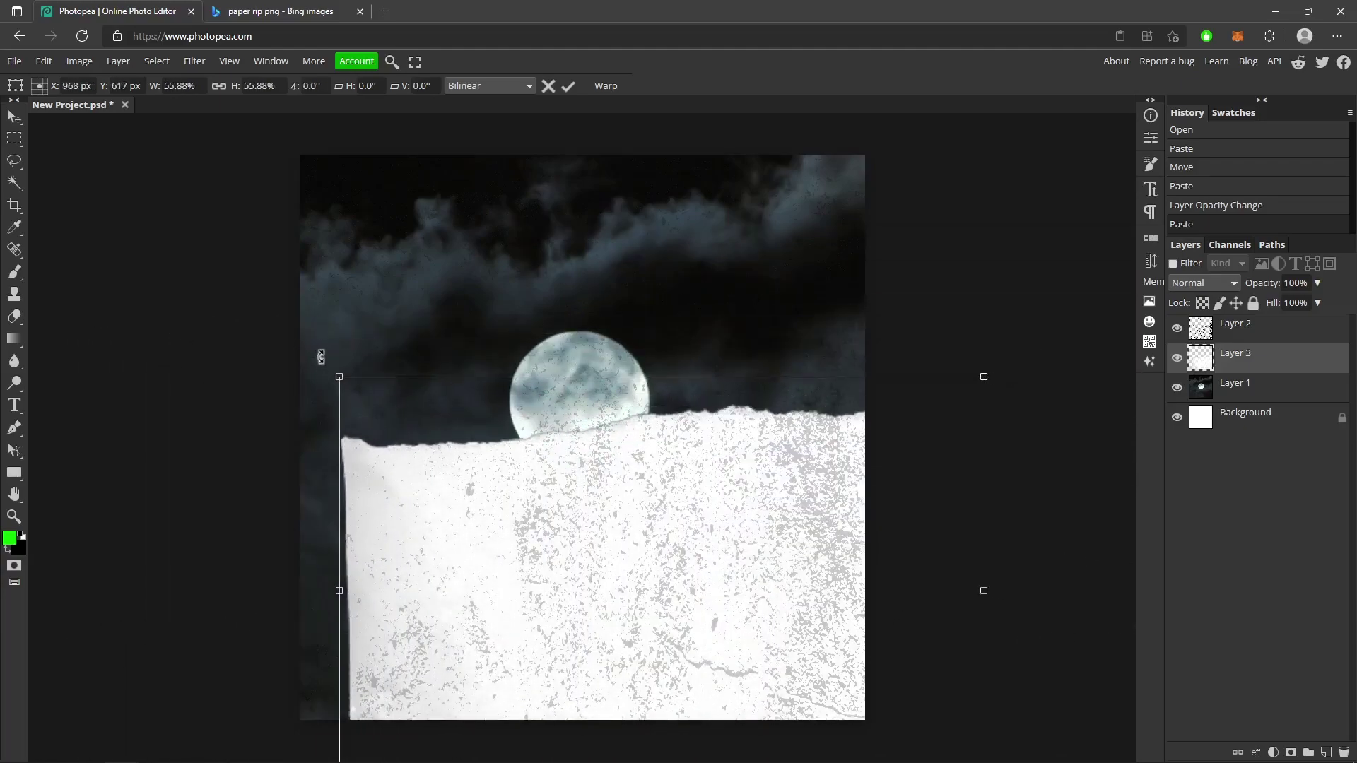
{"action": "left_click_drag", "start_coordinate": [337, 359], "coordinate": [639, 753]}
{"action": "left_click_drag", "start_coordinate": [766, 438], "coordinate": [714, 426]}
{"action": "left_click_drag", "start_coordinate": [550, 347], "coordinate": [437, 496]}
{"action": "left_click_drag", "start_coordinate": [566, 490], "coordinate": [824, 481]}
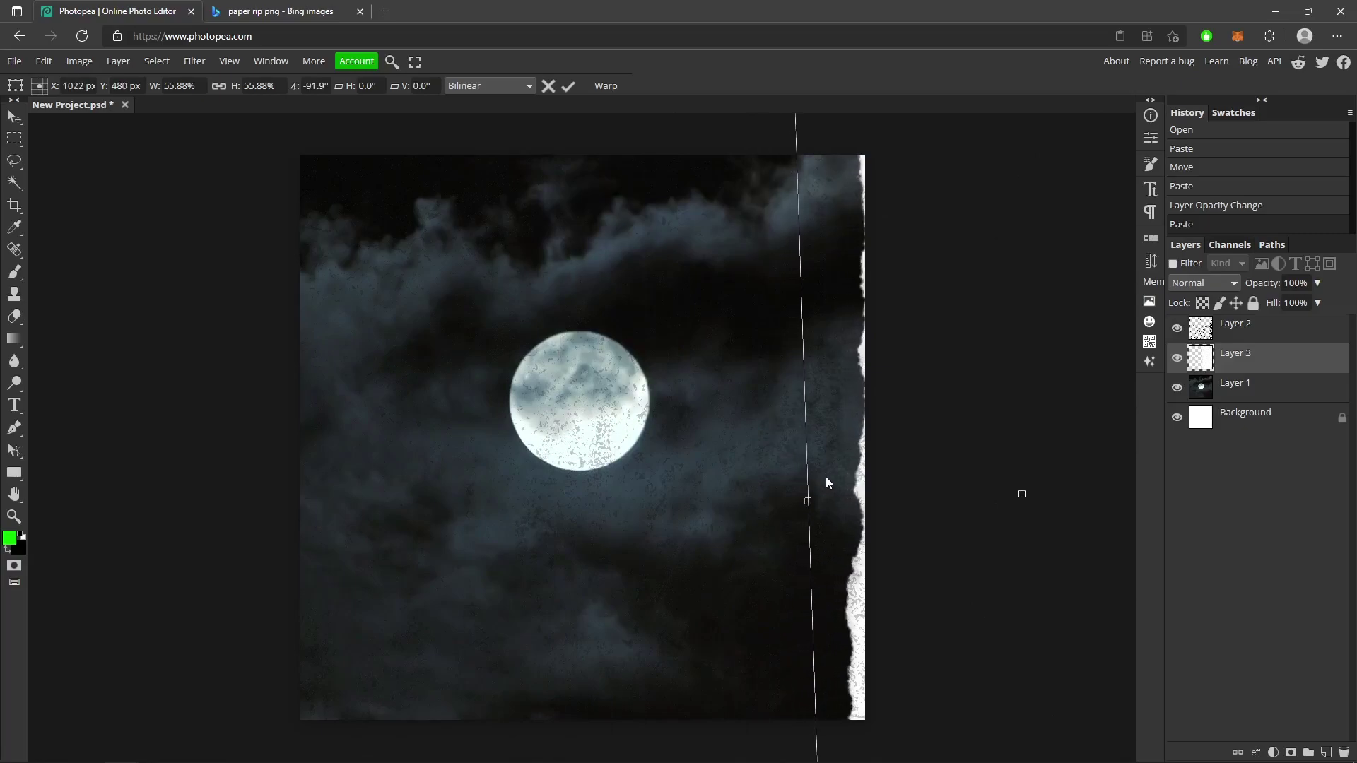
Commit the torn strip's transform and give Layer 3 a black Color Overlay.
{"action": "left_click", "coordinate": [571, 85]}
{"action": "double_click", "coordinate": [1294, 364]}
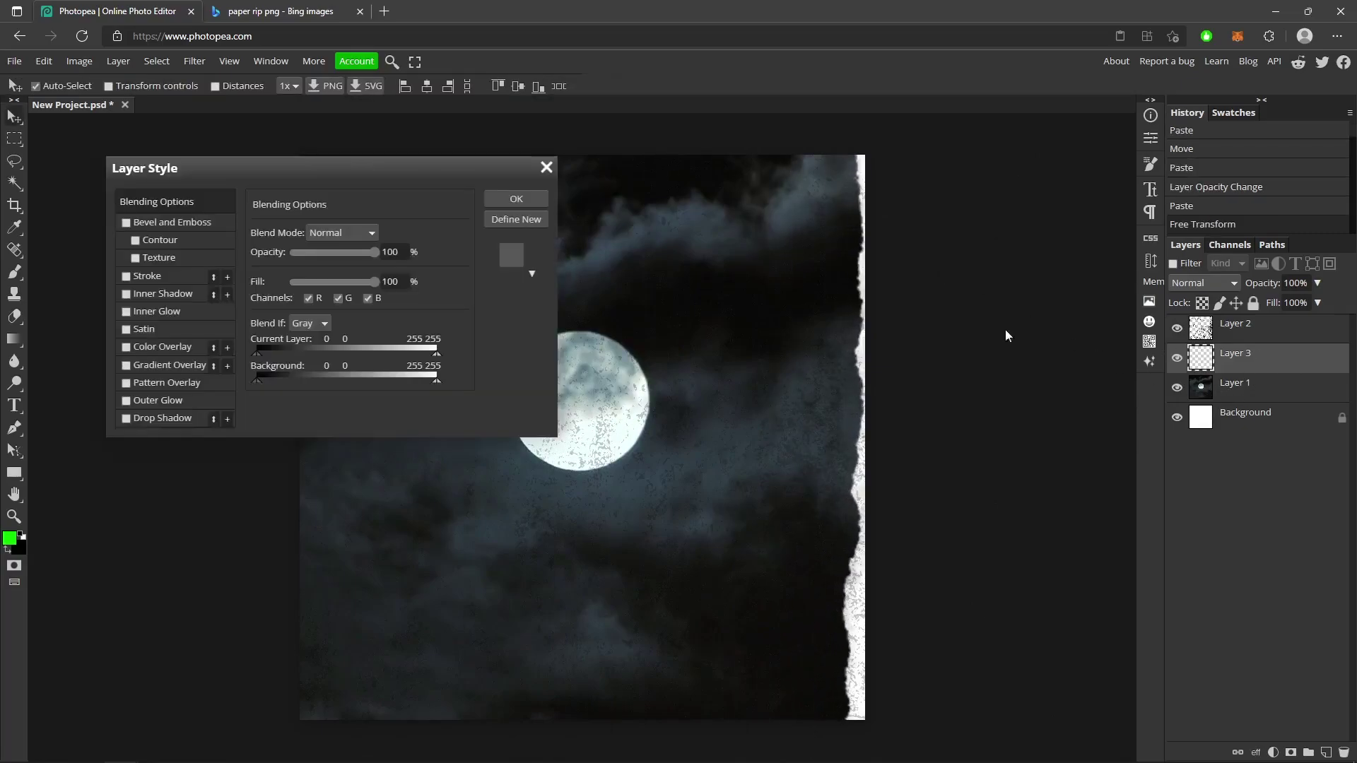
{"action": "left_click", "coordinate": [125, 349]}
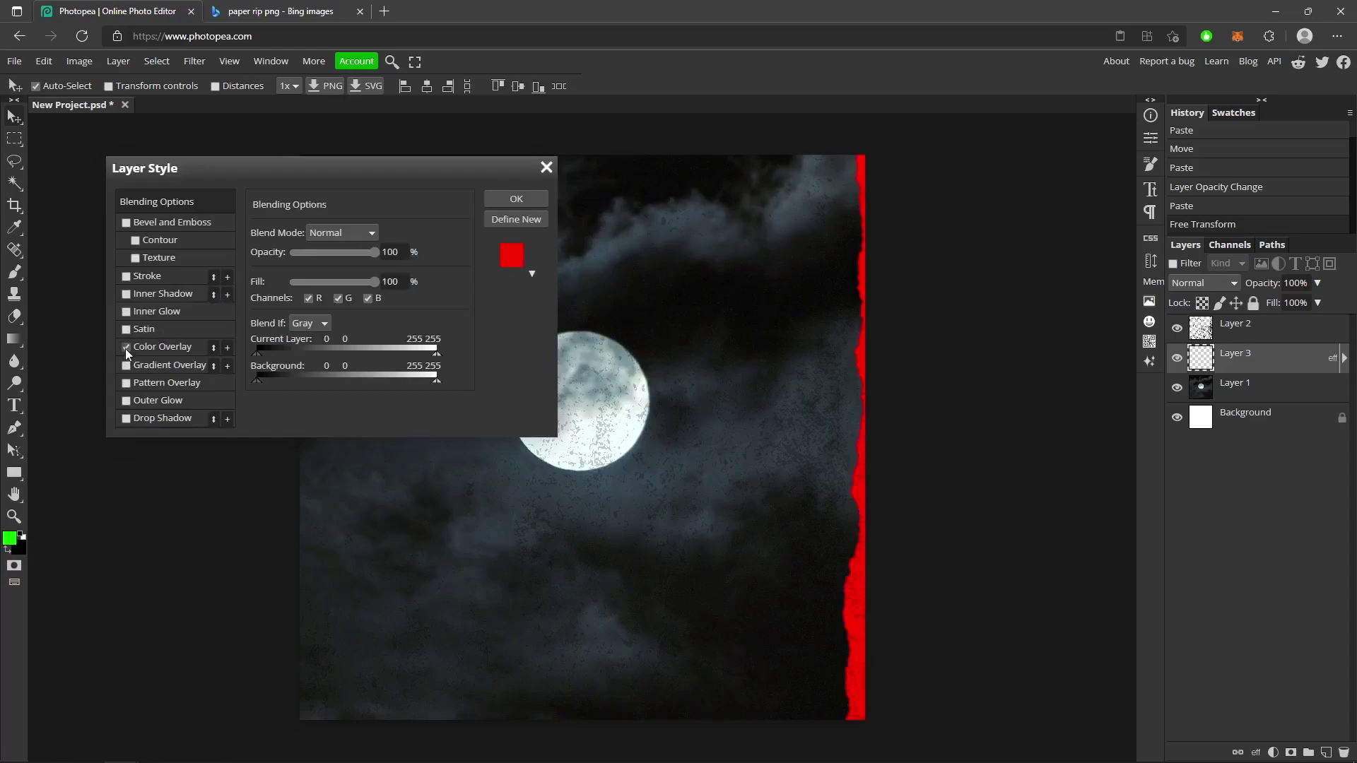
{"action": "left_click", "coordinate": [150, 346]}
{"action": "left_click", "coordinate": [426, 256]}
{"action": "left_click", "coordinate": [397, 337]}
{"action": "left_click", "coordinate": [359, 356]}
{"action": "left_click", "coordinate": [537, 198]}
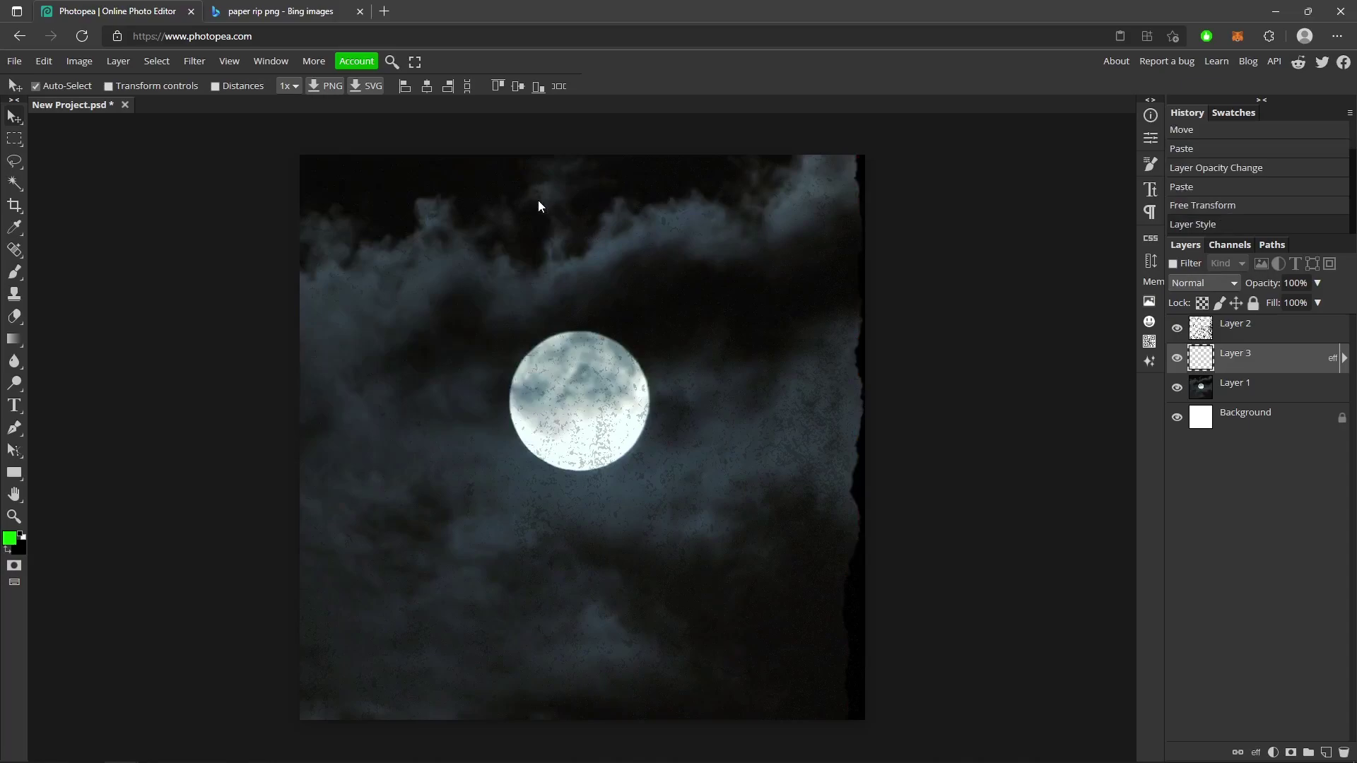
Duplicate the black torn strip and move the copy to the canvas's left edge.
{"action": "key", "text": "ctrl+j"}
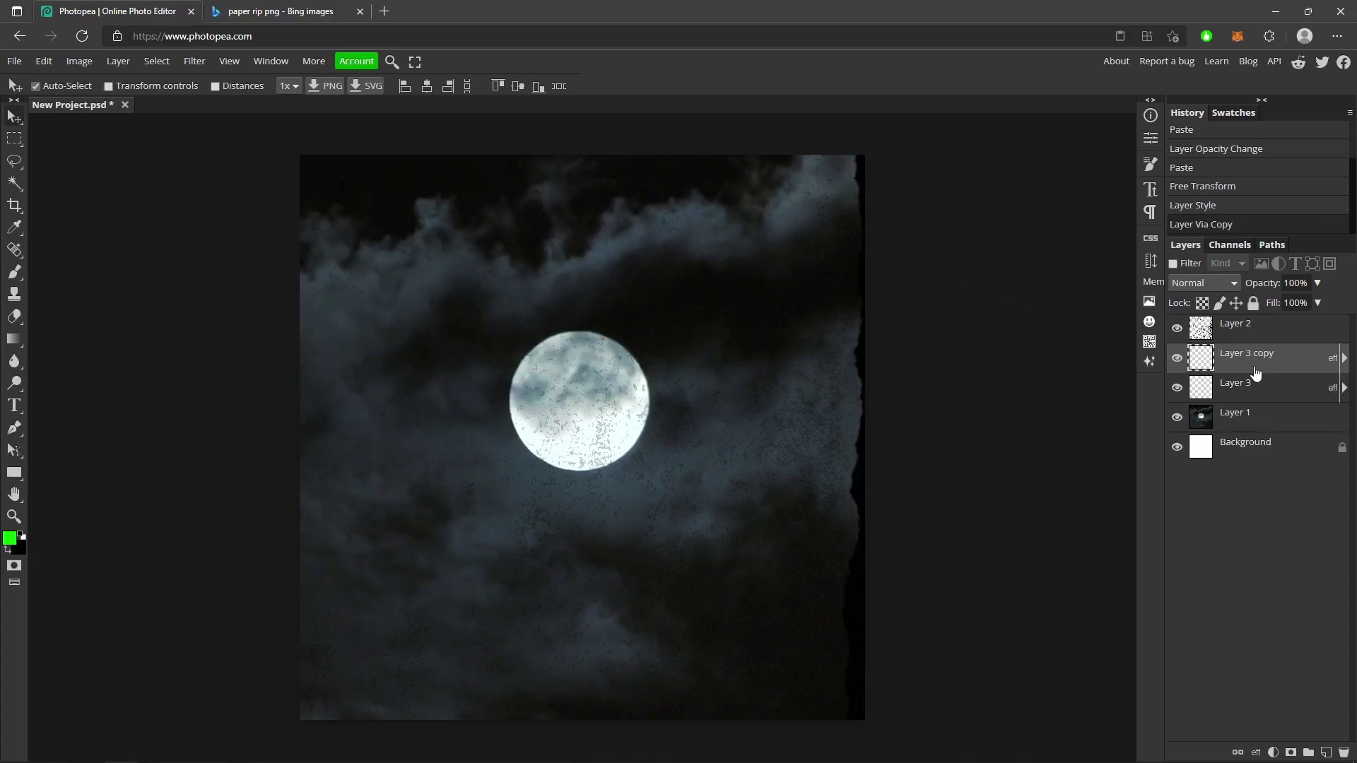
{"action": "key", "text": "ctrl+t"}
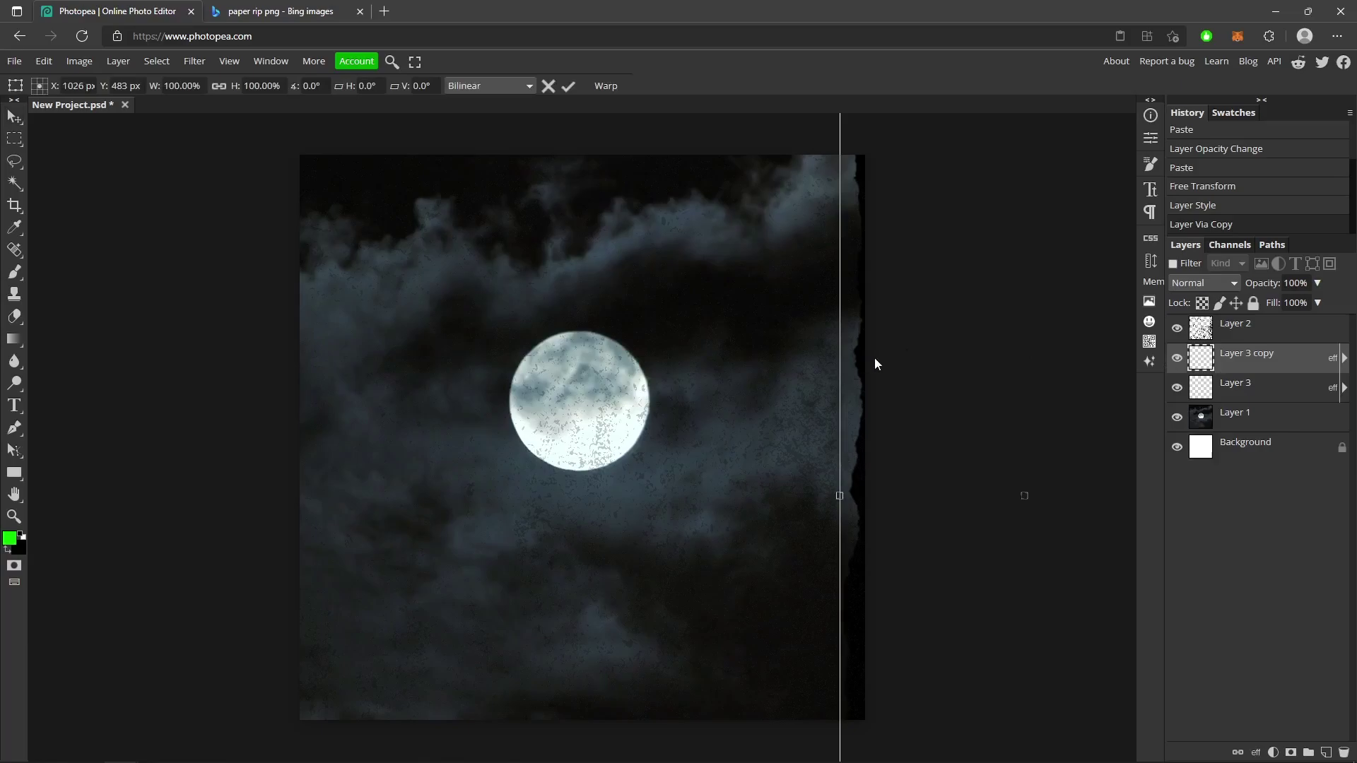
{"action": "left_click_drag", "start_coordinate": [872, 359], "coordinate": [204, 405]}
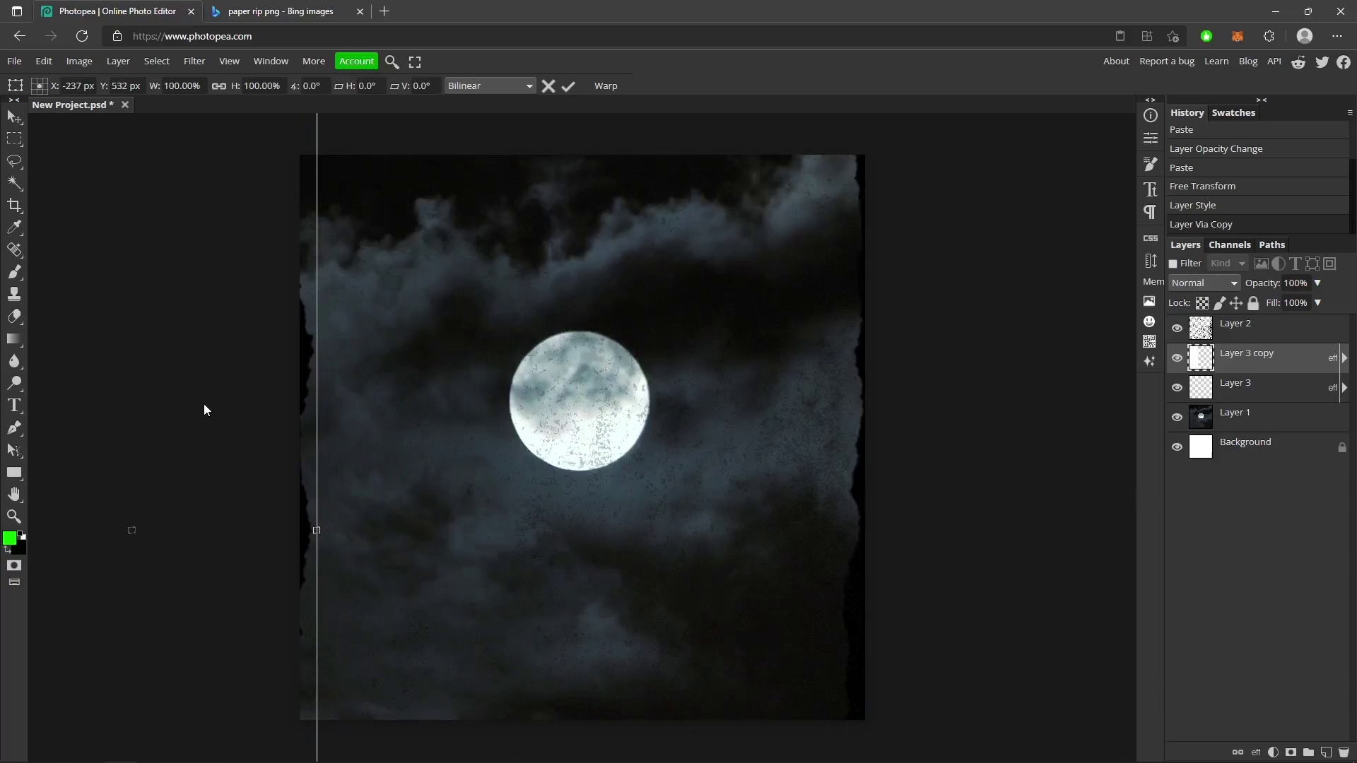
{"action": "key", "text": "Return"}
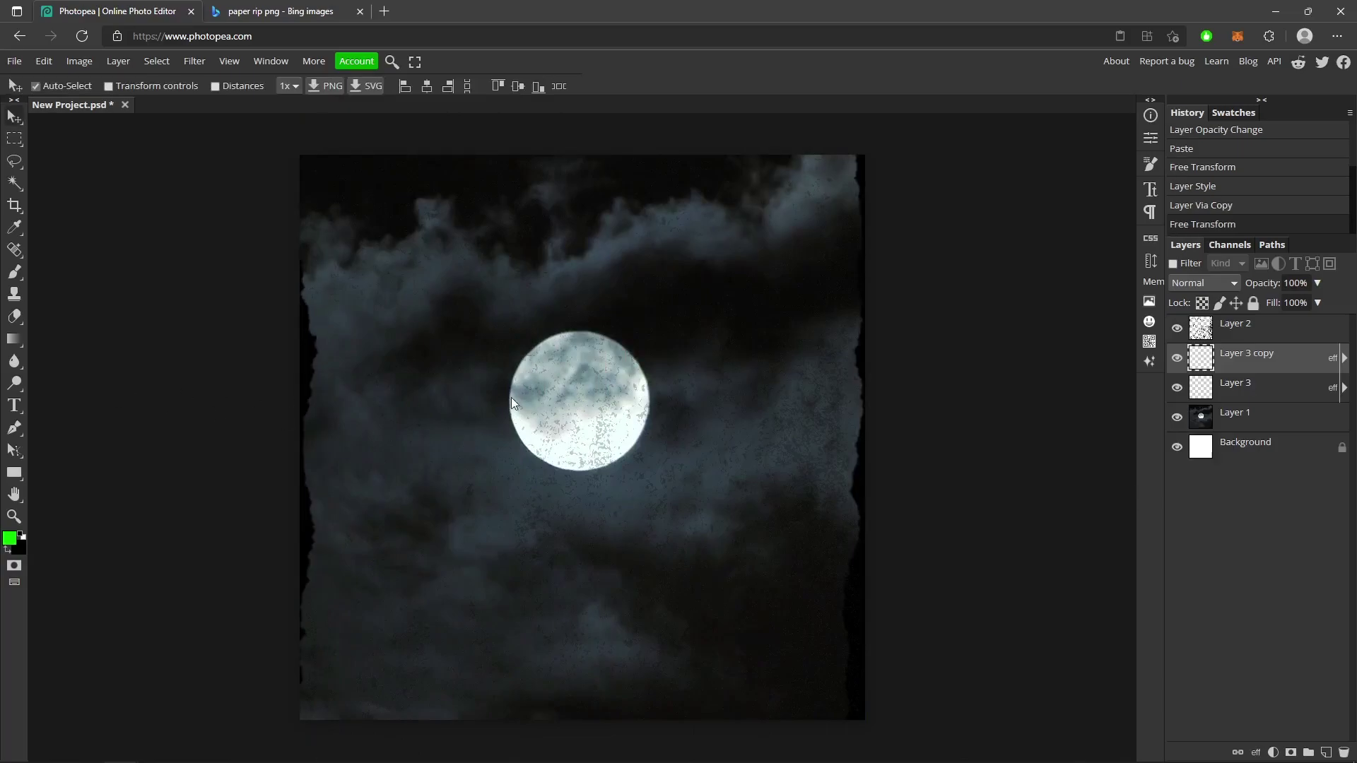
{"action": "left_click", "coordinate": [1260, 424]}
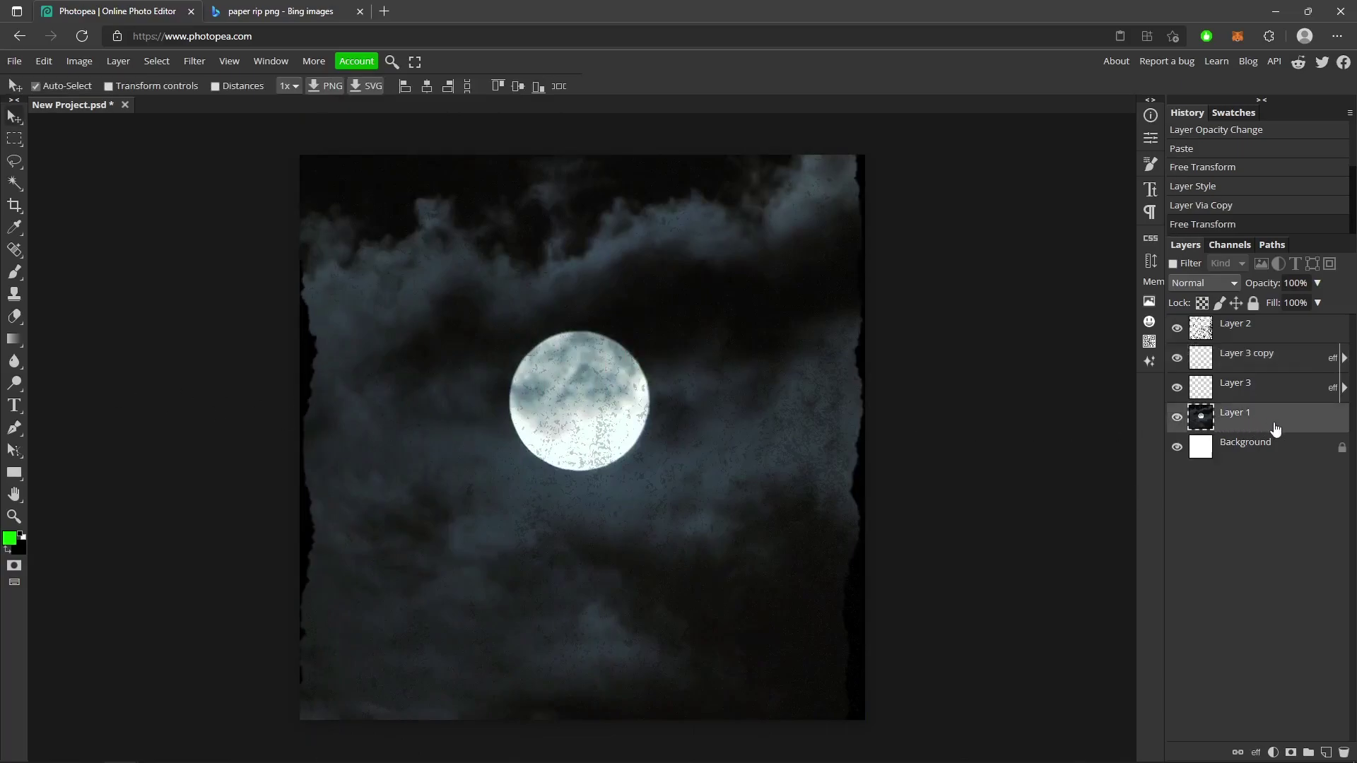
Apply Add Noise at about 7% to the moon and clouds layer for a fine grain.
{"action": "left_click", "coordinate": [194, 61]}
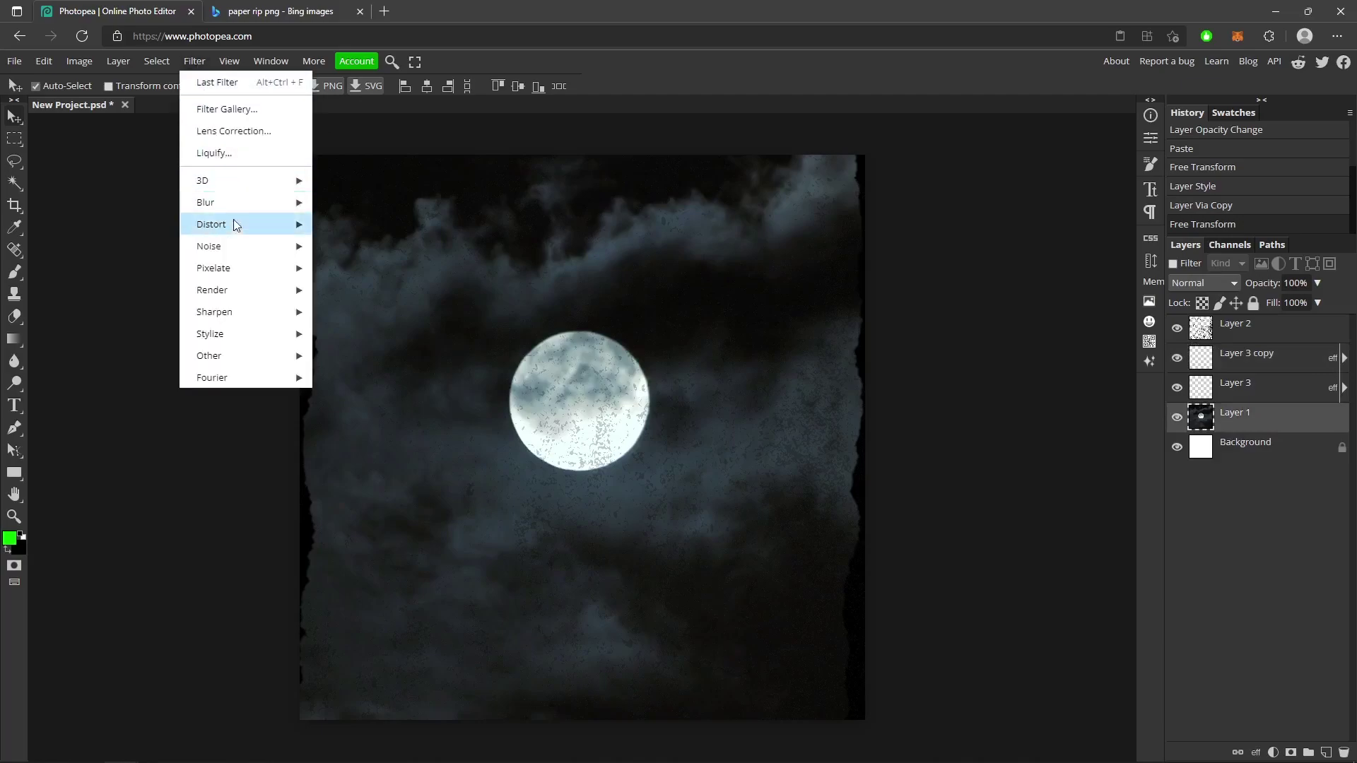
{"action": "mouse_move", "coordinate": [227, 248]}
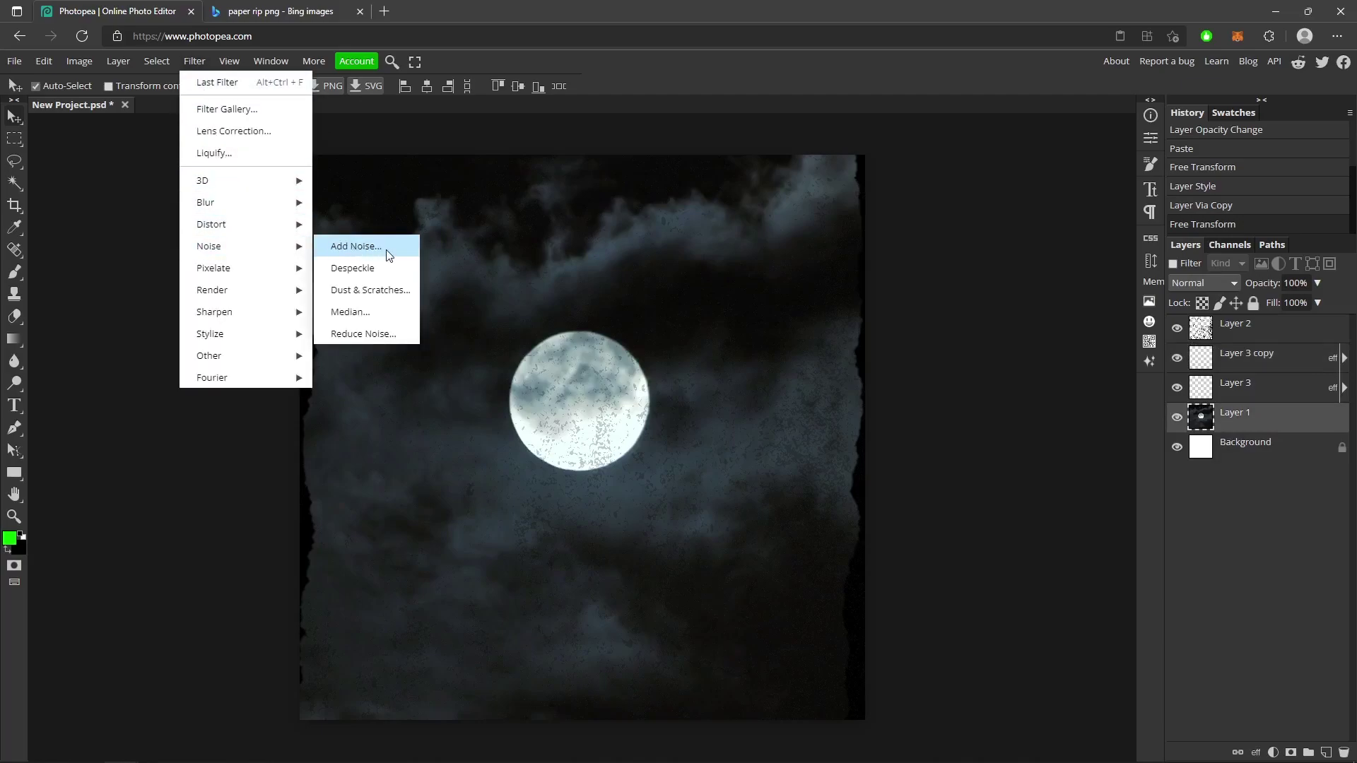
{"action": "left_click", "coordinate": [356, 246]}
{"action": "left_click_drag", "start_coordinate": [133, 216], "coordinate": [125, 217]}
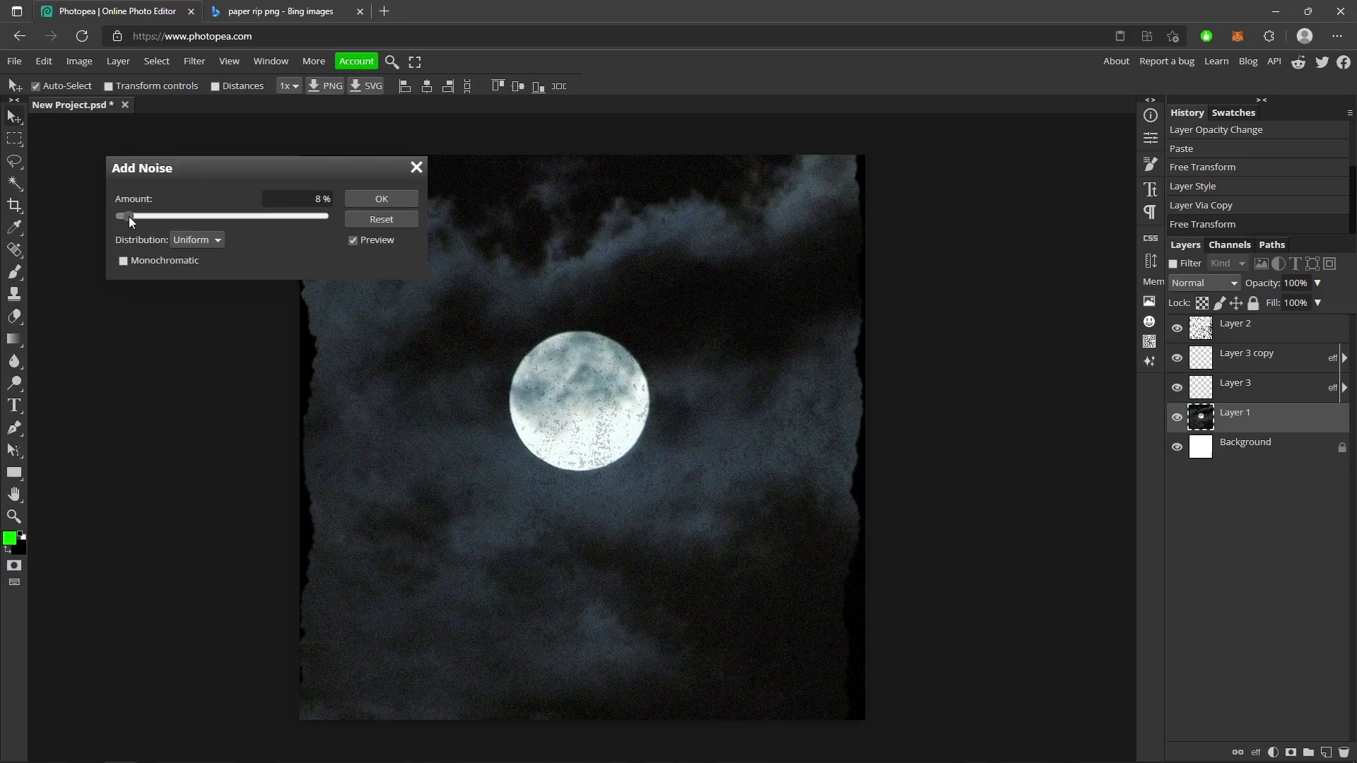
{"action": "left_click", "coordinate": [380, 200]}
{"action": "left_click", "coordinate": [1237, 384]}
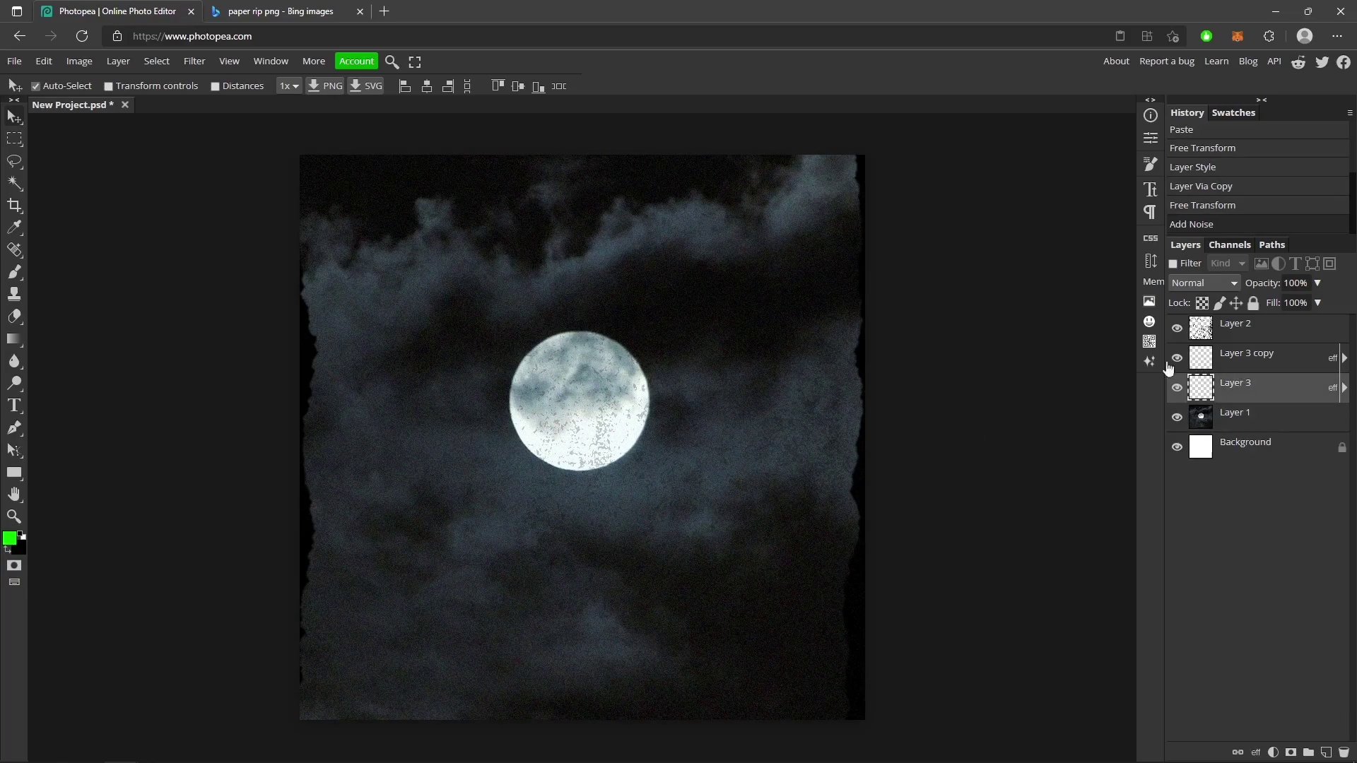
{"action": "key", "text": "ctrl+t"}
Nudge the right torn strip up slightly, then paste the copied Parental Advisory logo into the cover.
{"action": "left_click_drag", "start_coordinate": [894, 429], "coordinate": [894, 409]}
{"action": "left_click", "coordinate": [567, 85]}
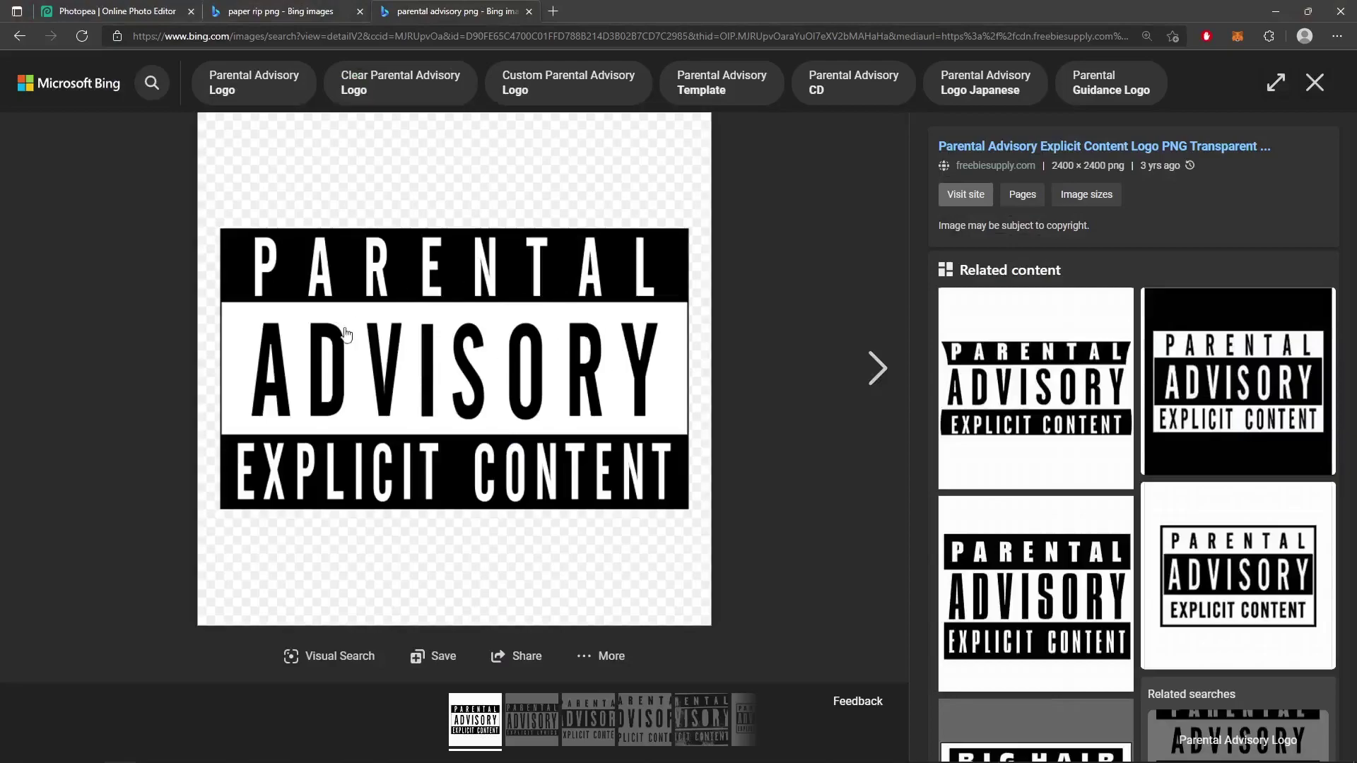
{"action": "right_click", "coordinate": [376, 311]}
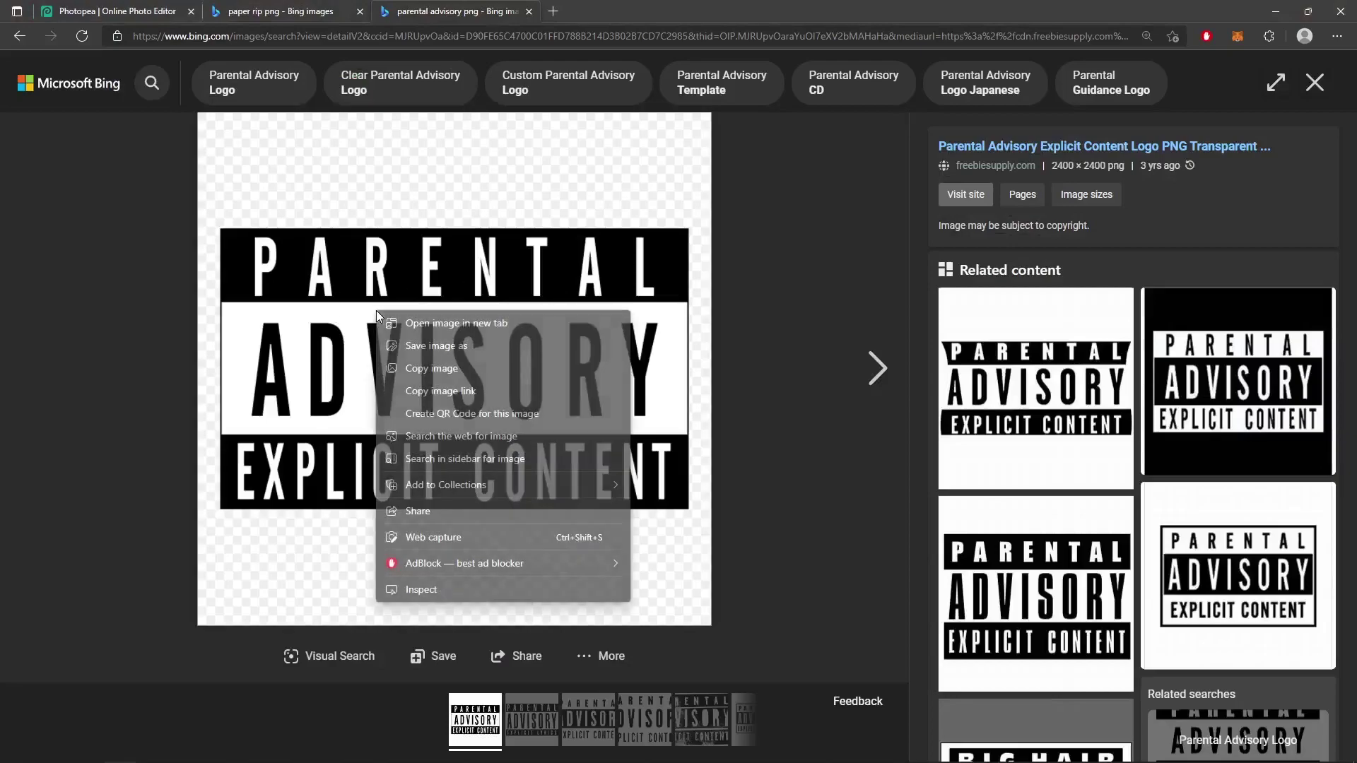
{"action": "left_click", "coordinate": [453, 373]}
{"action": "left_click", "coordinate": [125, 8]}
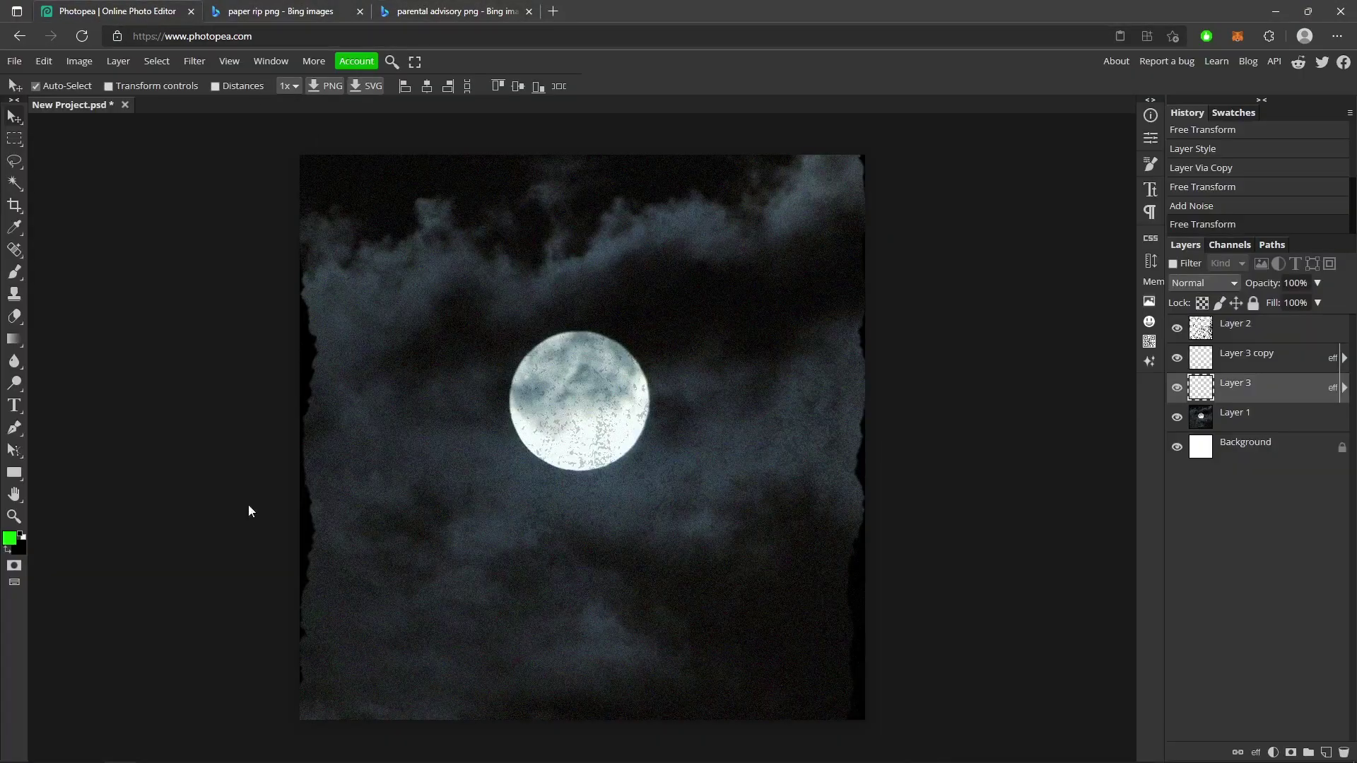
{"action": "key", "text": "ctrl+v"}
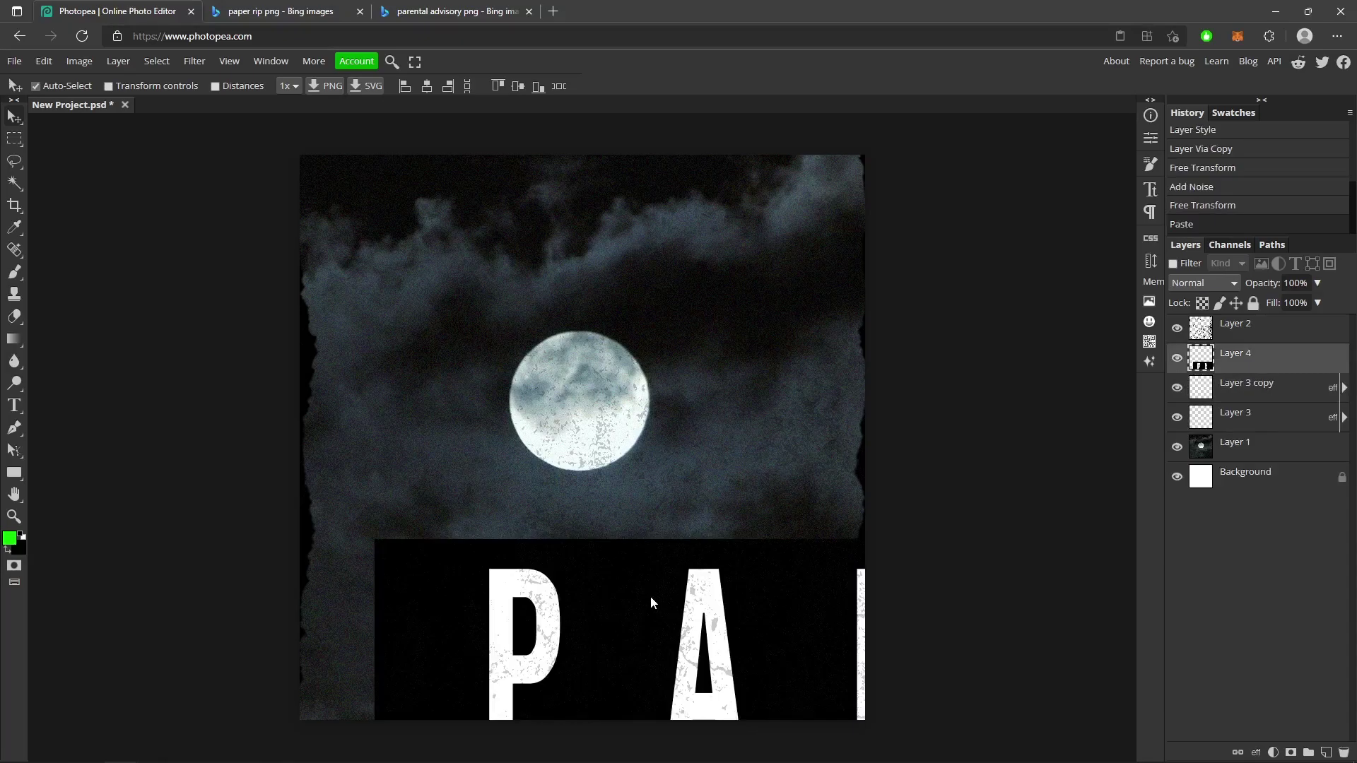
Shrink the Parental Advisory logo to 6.25% and place it in the bottom-right corner.
{"action": "key", "text": "ctrl+t"}
{"action": "left_click_drag", "start_coordinate": [554, 591], "coordinate": [484, 556]}
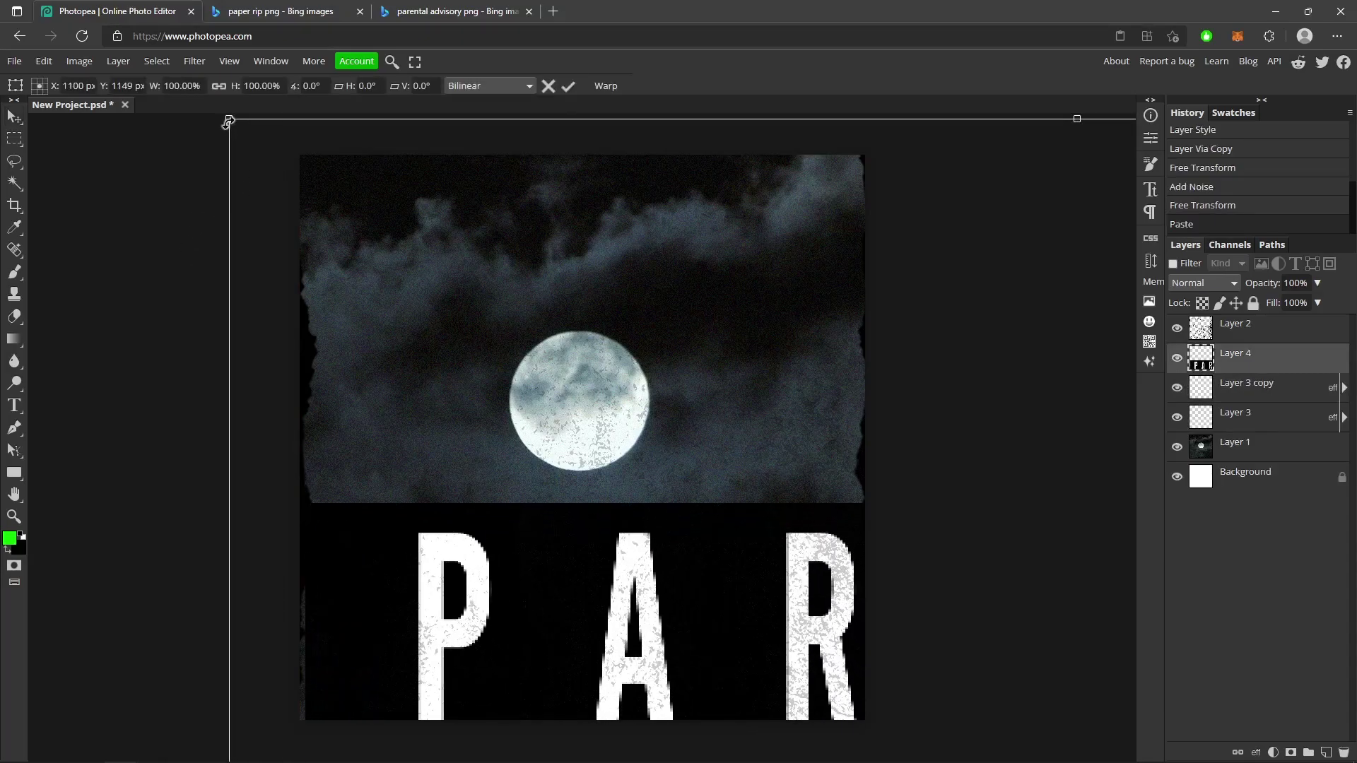
{"action": "left_click_drag", "start_coordinate": [229, 122], "coordinate": [334, 272]}
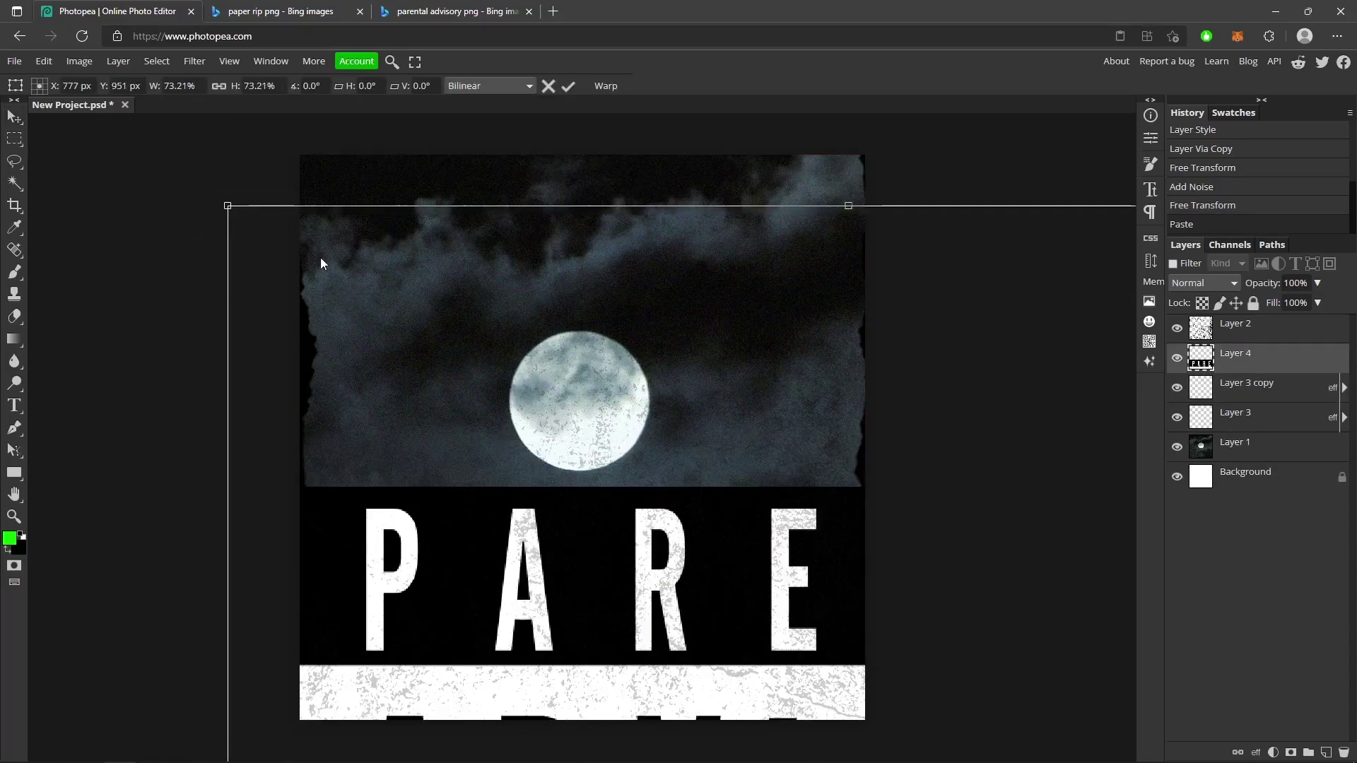
{"action": "left_click_drag", "start_coordinate": [228, 206], "coordinate": [766, 644]}
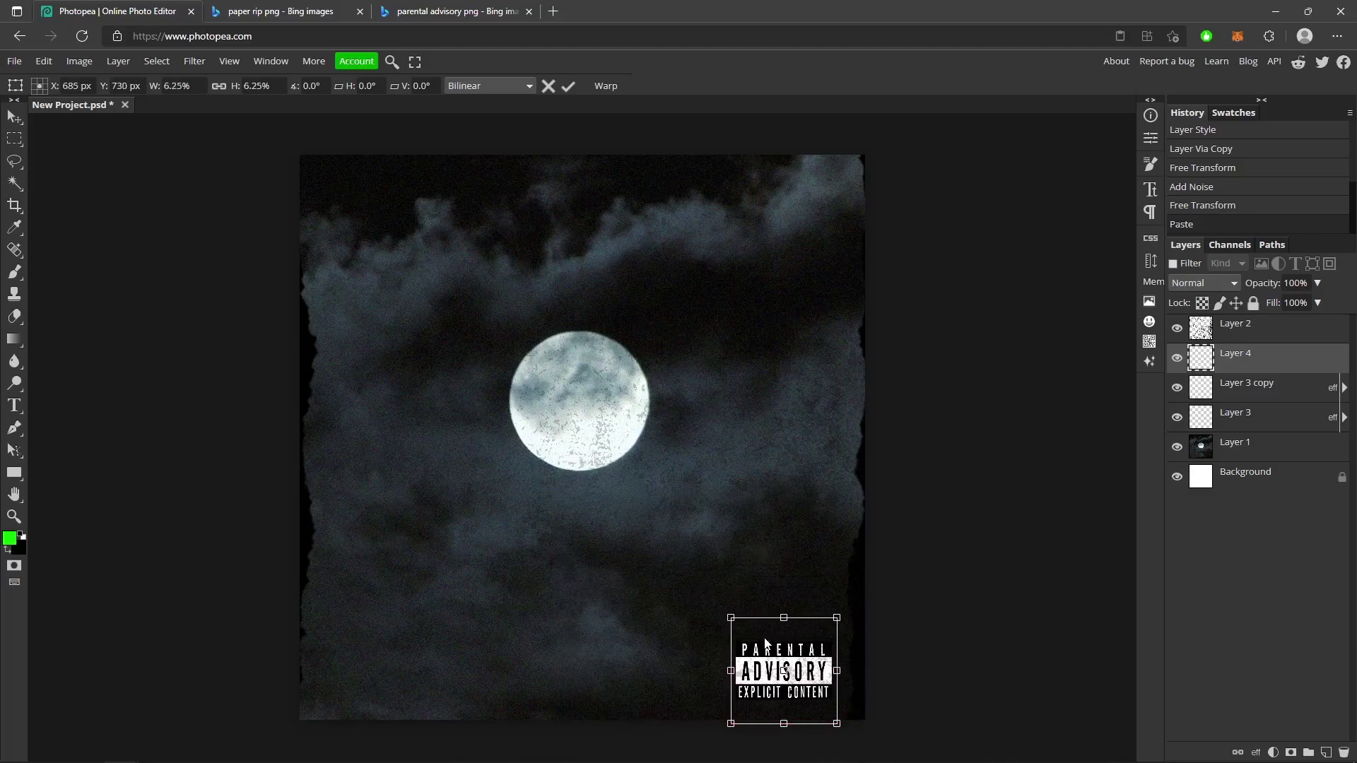
{"action": "left_click", "coordinate": [568, 86]}
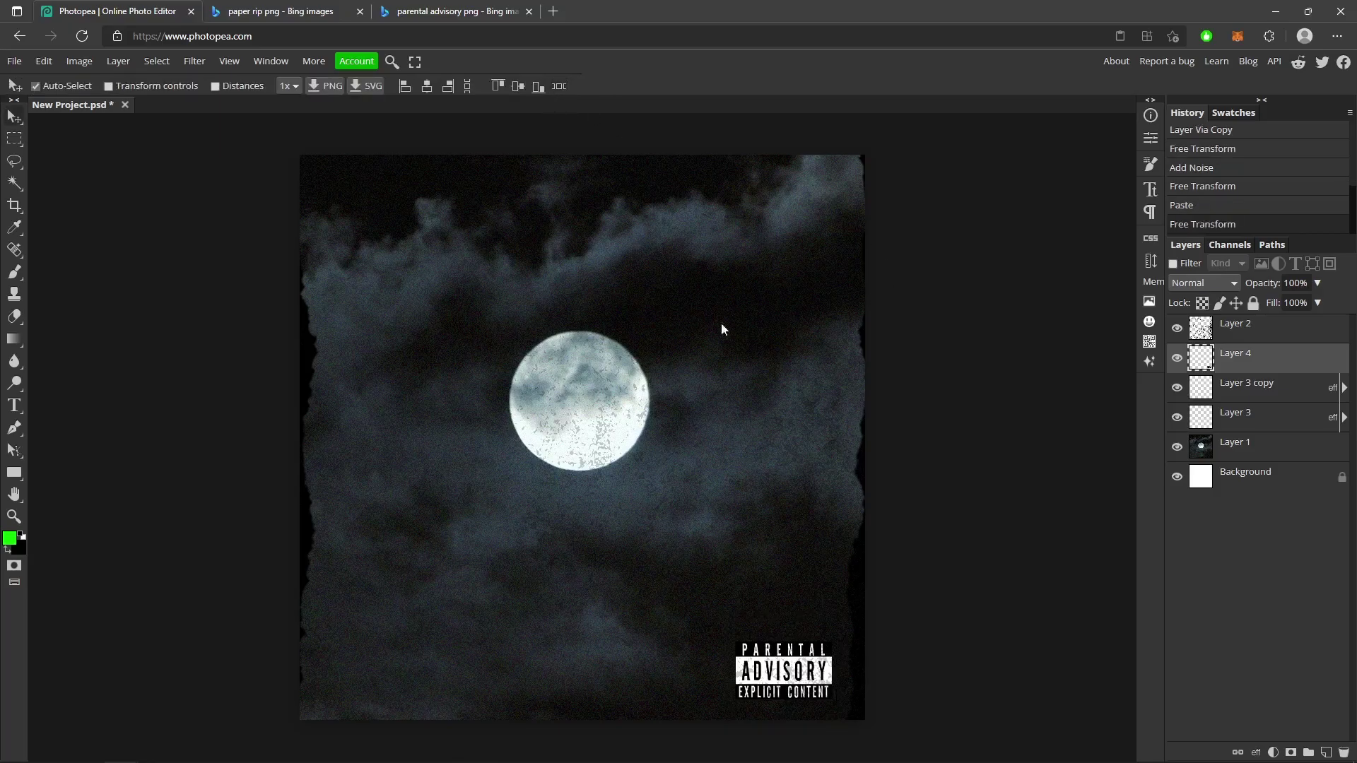
Type MOON below the moon and set its size to 150 px.
{"action": "key", "text": "t"}
{"action": "left_click", "coordinate": [424, 545]}
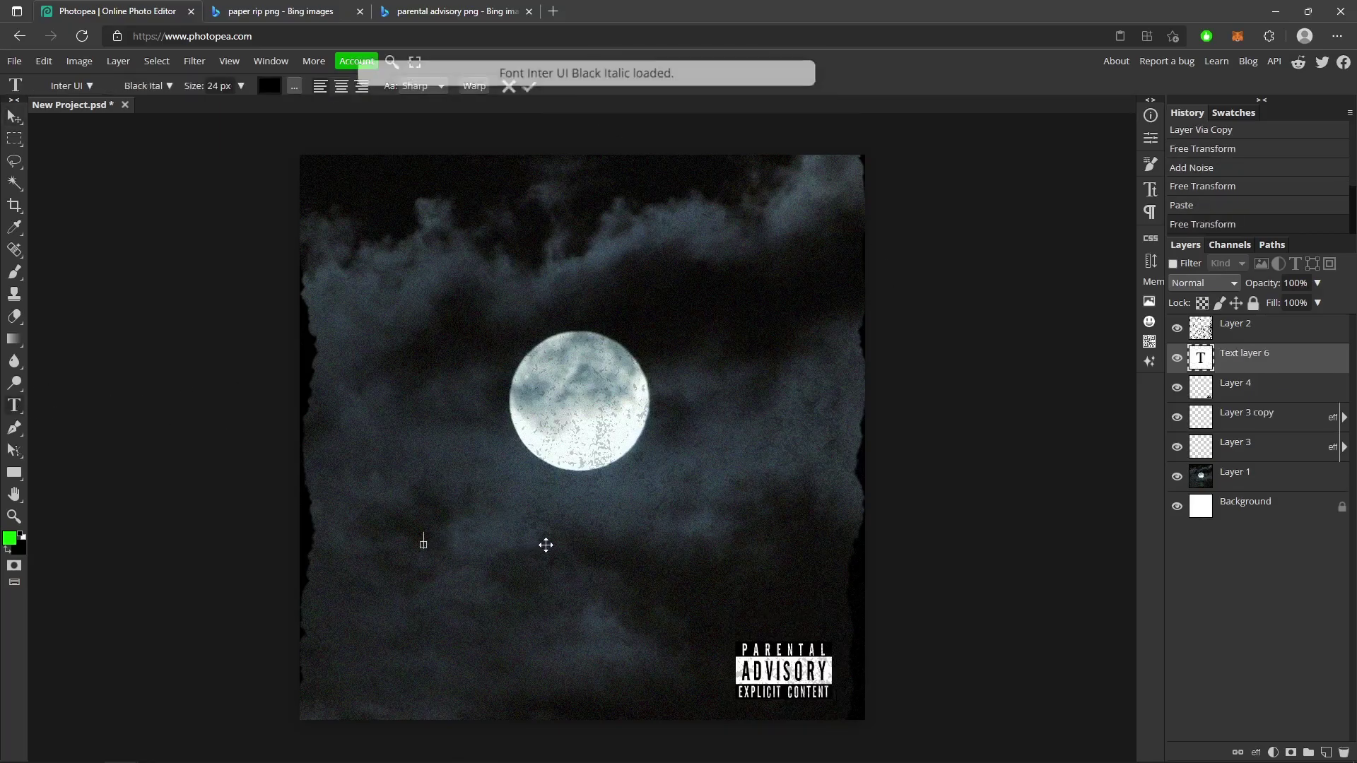
{"action": "type", "text": "MOON"}
{"action": "key", "text": "ctrl+a"}
{"action": "left_click", "coordinate": [240, 87]}
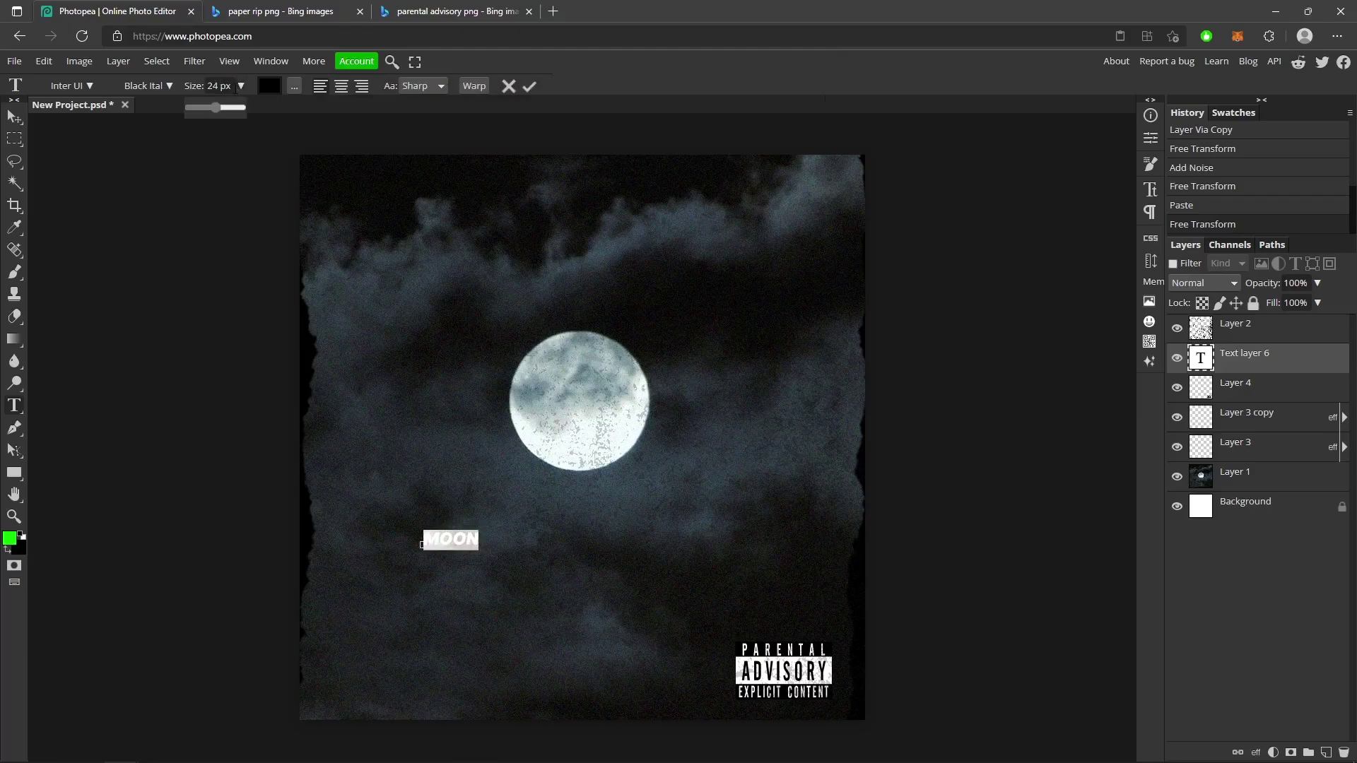
{"action": "left_click_drag", "start_coordinate": [216, 107], "coordinate": [313, 104]}
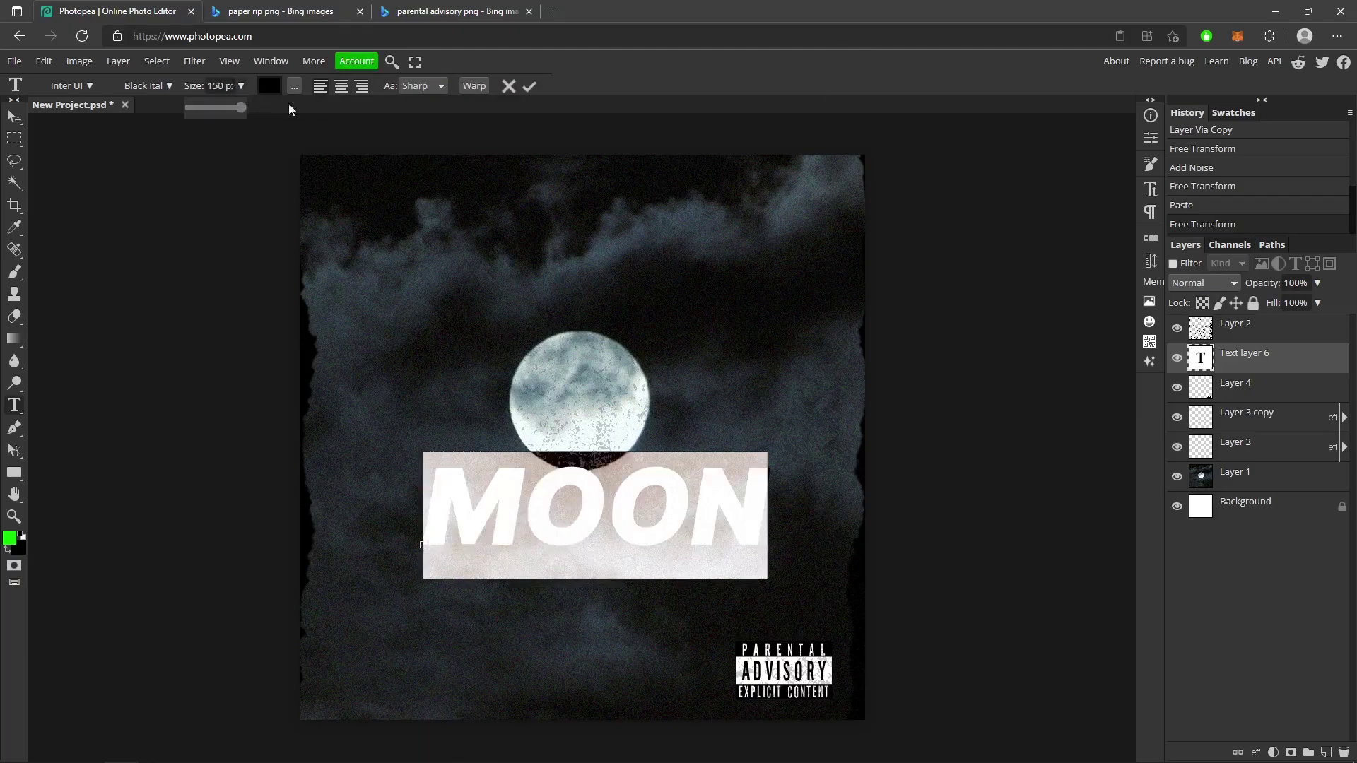
{"action": "left_click", "coordinate": [531, 87]}
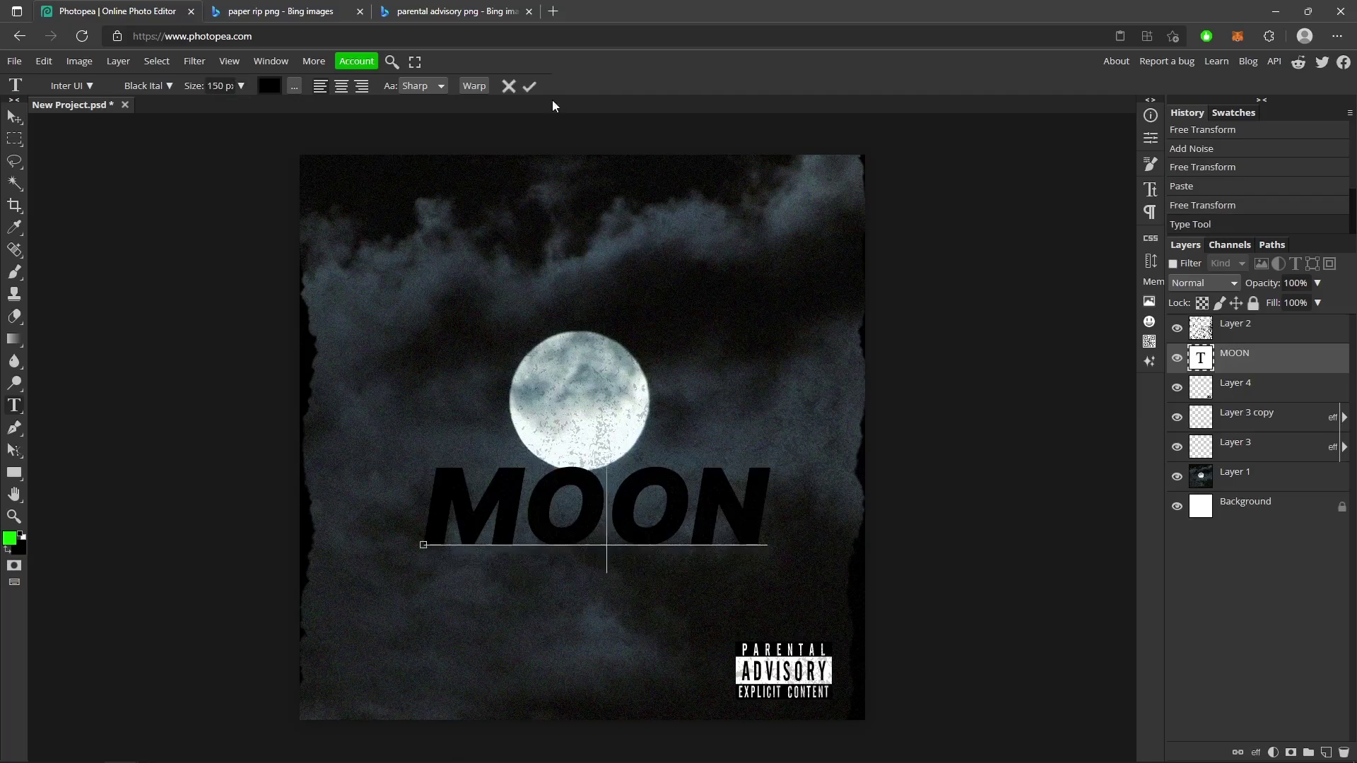
Move MOON toward the centre and tilt it upward by about -3.7°.
{"action": "key", "text": "ctrl+t"}
{"action": "left_click_drag", "start_coordinate": [657, 486], "coordinate": [646, 501]}
{"action": "left_click_drag", "start_coordinate": [777, 469], "coordinate": [735, 486]}
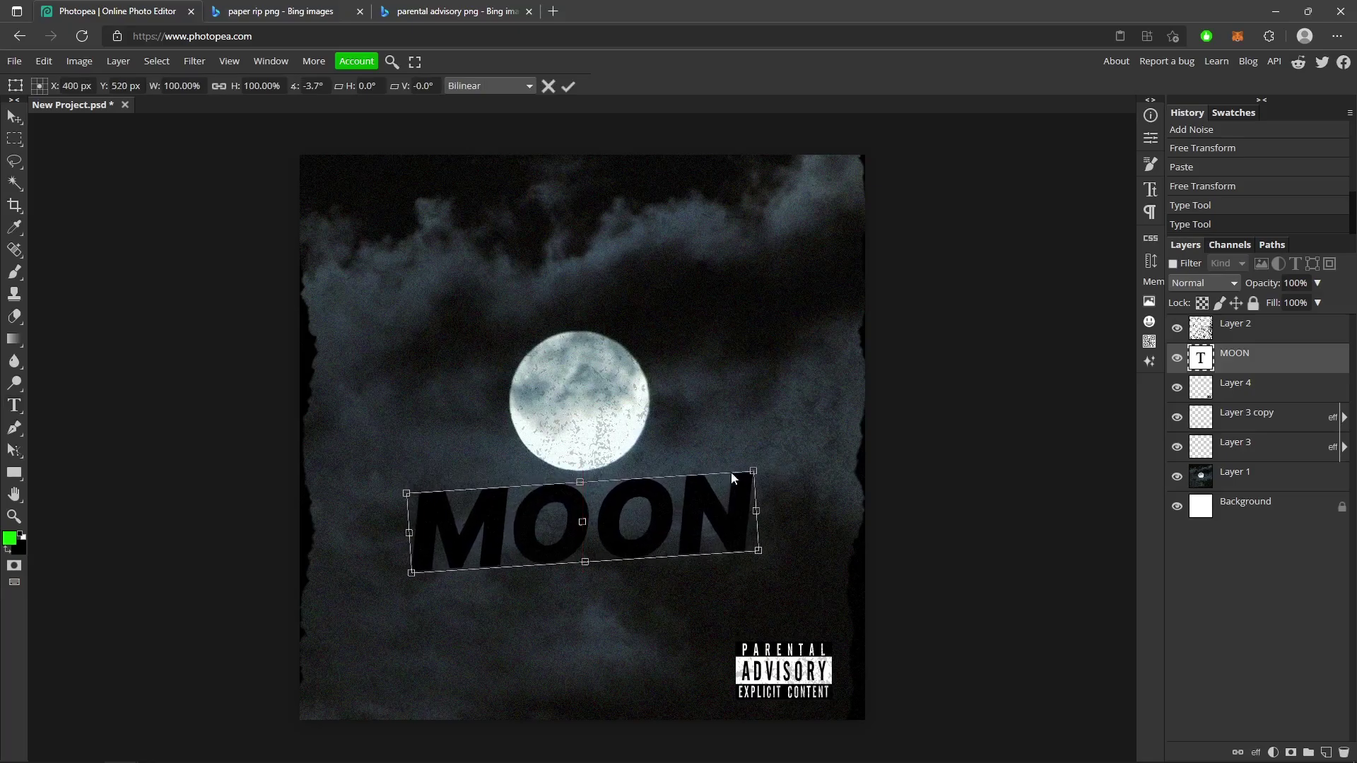
Give the tilted MOON title a white Color Overlay and duplicate the layer.
{"action": "left_click", "coordinate": [570, 88]}
{"action": "double_click", "coordinate": [1308, 365]}
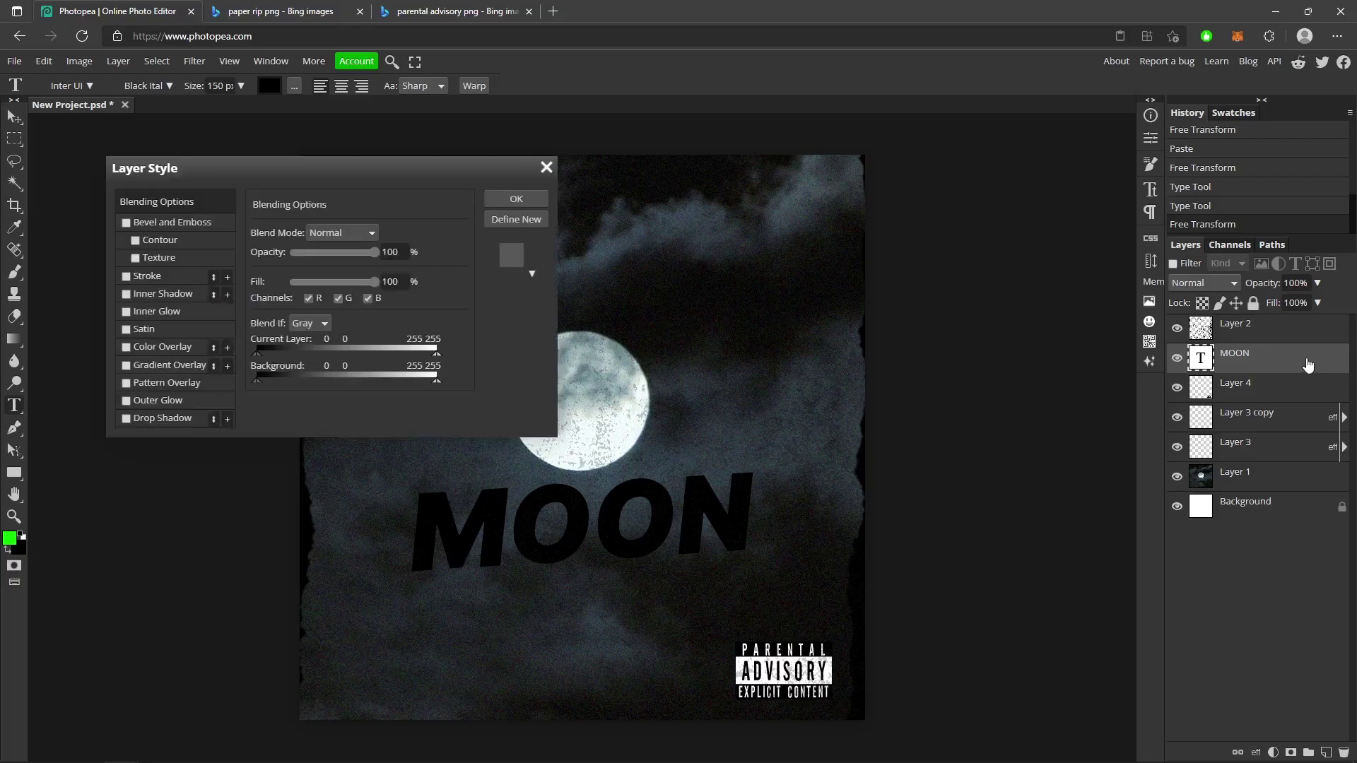
{"action": "left_click", "coordinate": [124, 349]}
{"action": "left_click", "coordinate": [154, 349]}
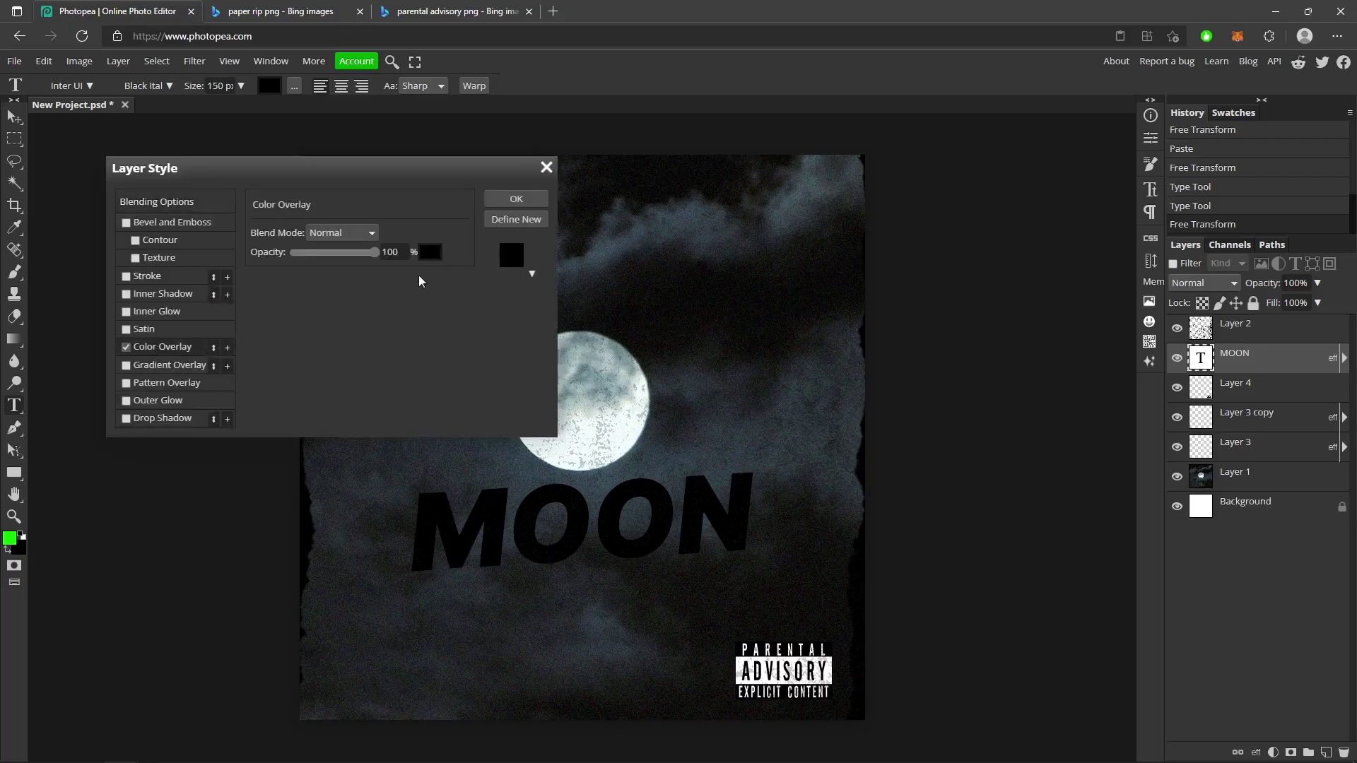
{"action": "left_click", "coordinate": [433, 251]}
{"action": "left_click_drag", "start_coordinate": [184, 251], "coordinate": [69, 171]}
{"action": "left_click", "coordinate": [357, 356]}
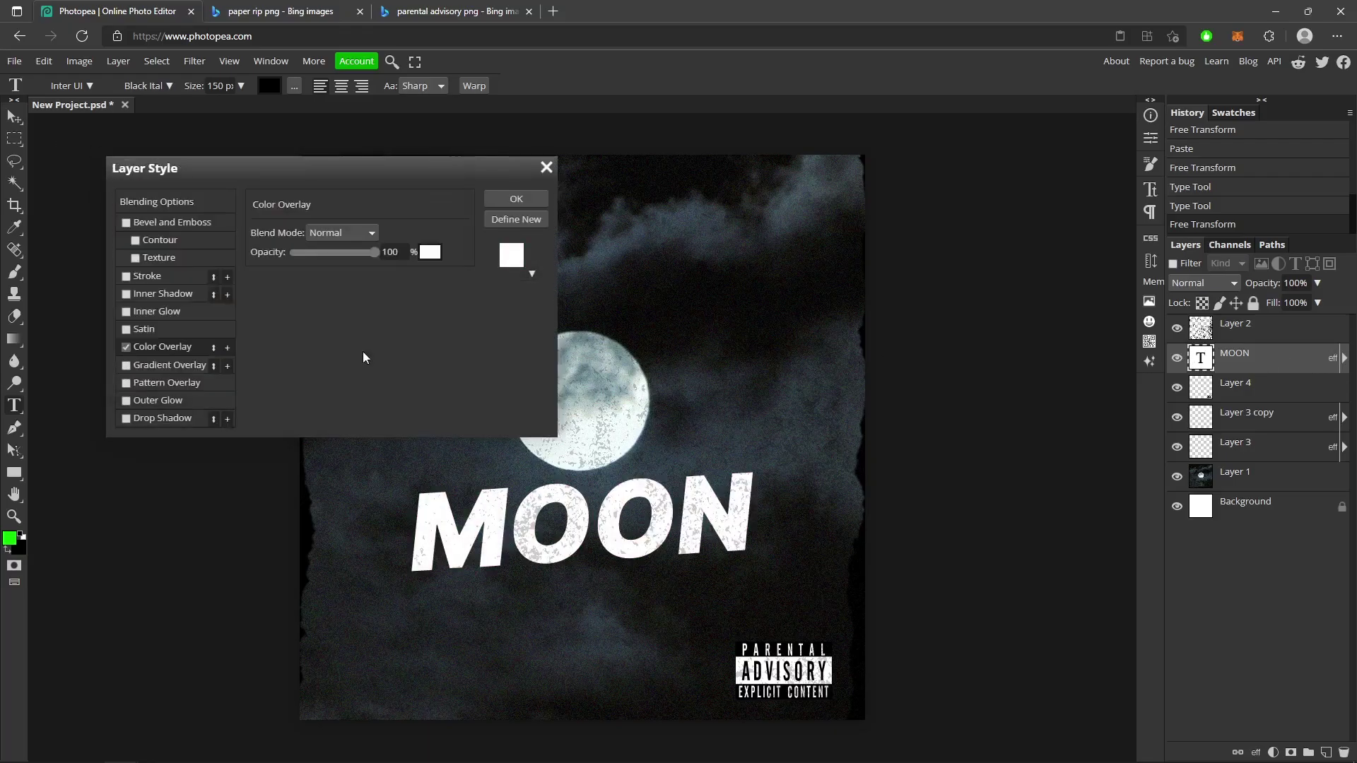
{"action": "left_click", "coordinate": [533, 200]}
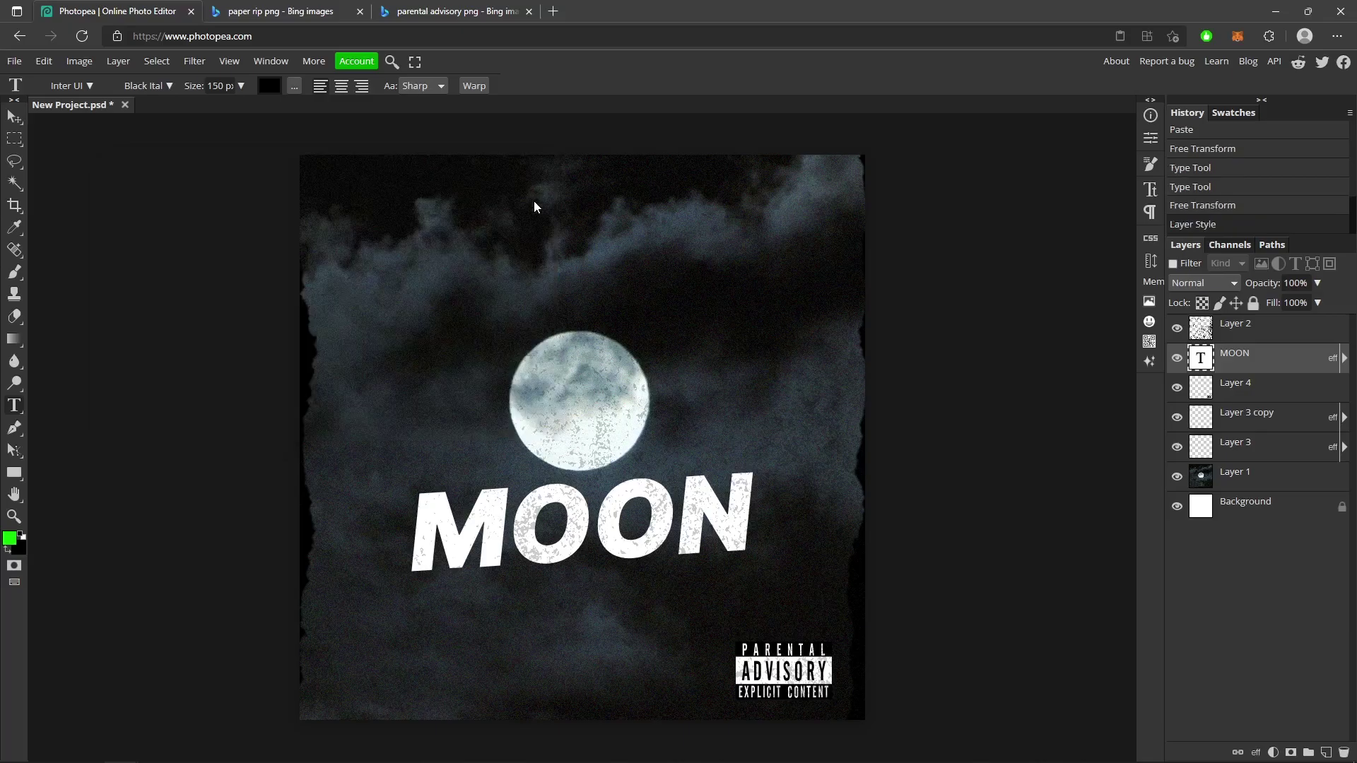
{"action": "key", "text": "ctrl+j"}
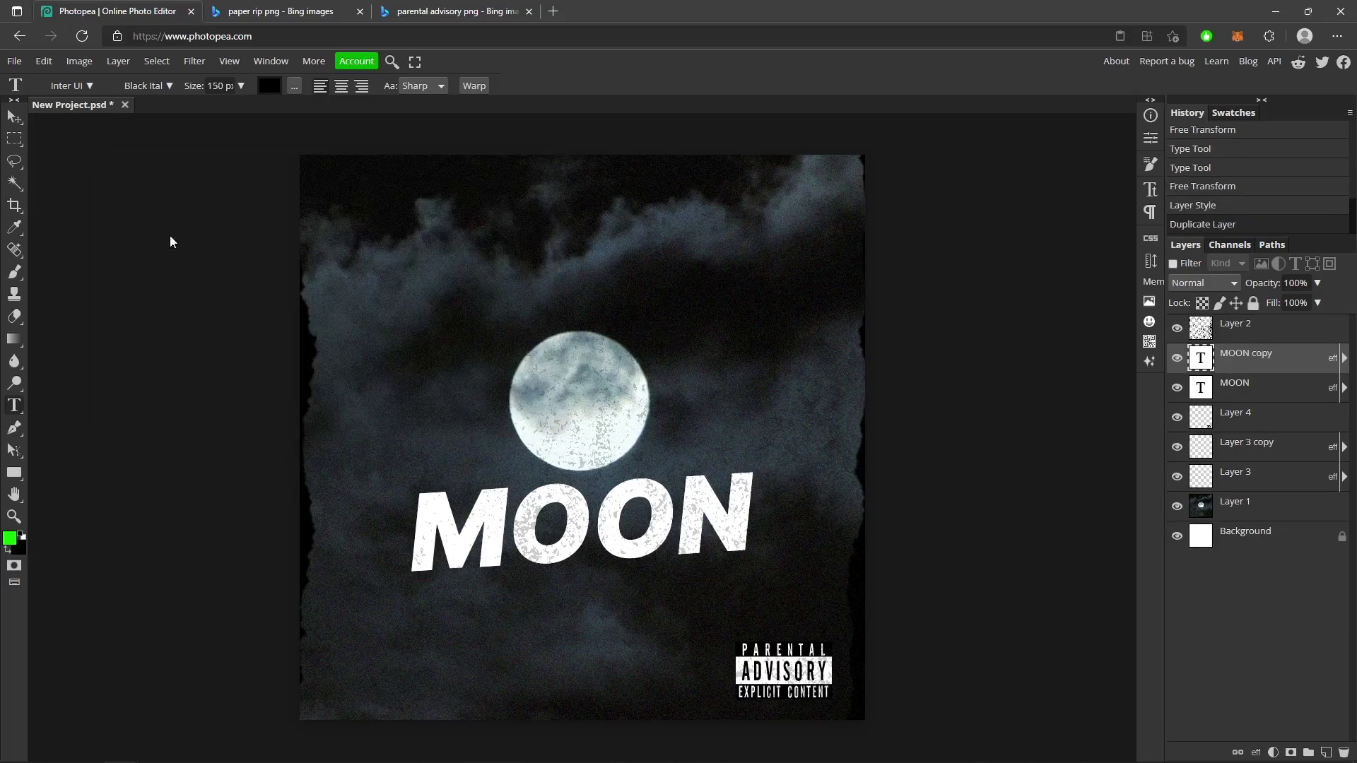
Move the MOON copy layer down beneath the original MOON title.
{"action": "left_click", "coordinate": [14, 116]}
{"action": "left_click_drag", "start_coordinate": [543, 535], "coordinate": [529, 575]}
{"action": "key", "text": "ctrl+z"}
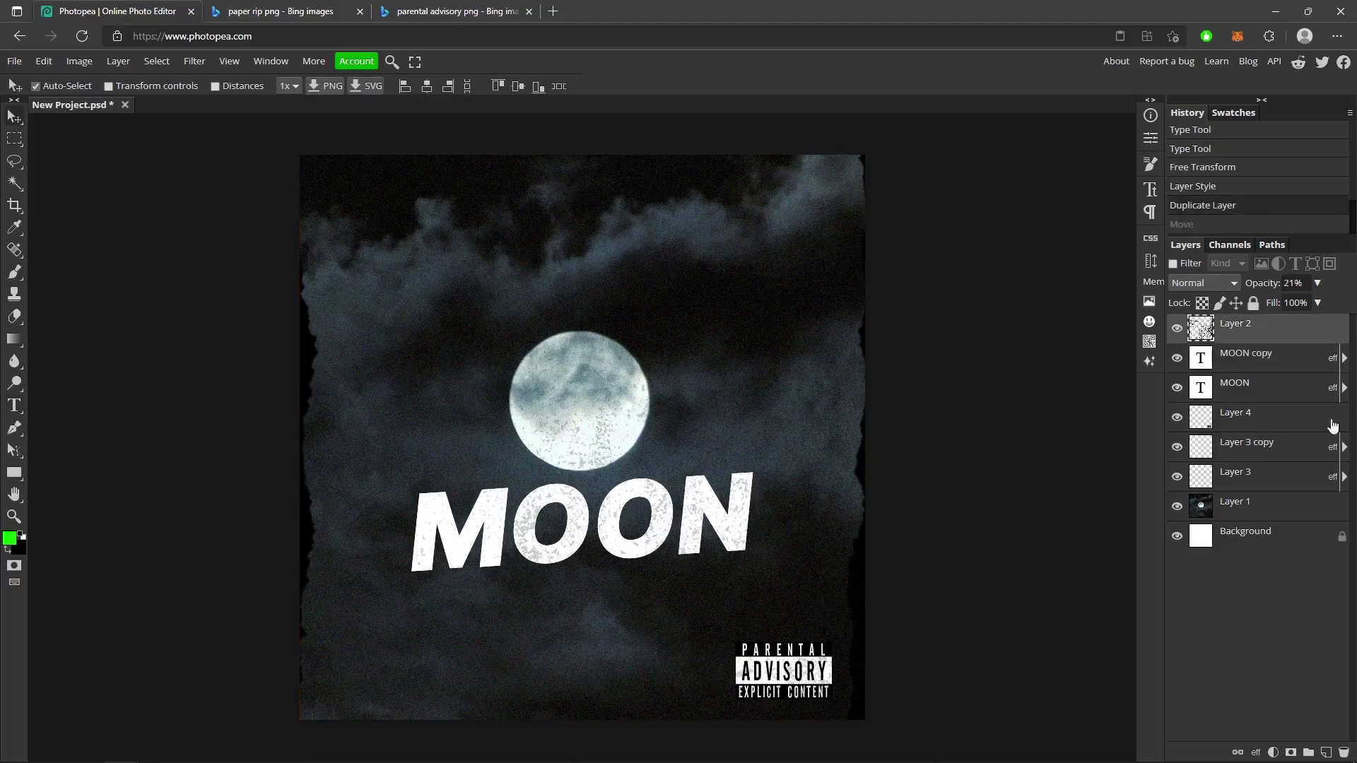
{"action": "left_click", "coordinate": [1274, 362]}
{"action": "key", "text": "ctrl+t"}
{"action": "left_click_drag", "start_coordinate": [577, 530], "coordinate": [576, 617]}
{"action": "key", "text": "Return"}
Retype the lower copy as LIGHT and align it under MOON.
{"action": "double_click", "coordinate": [575, 617]}
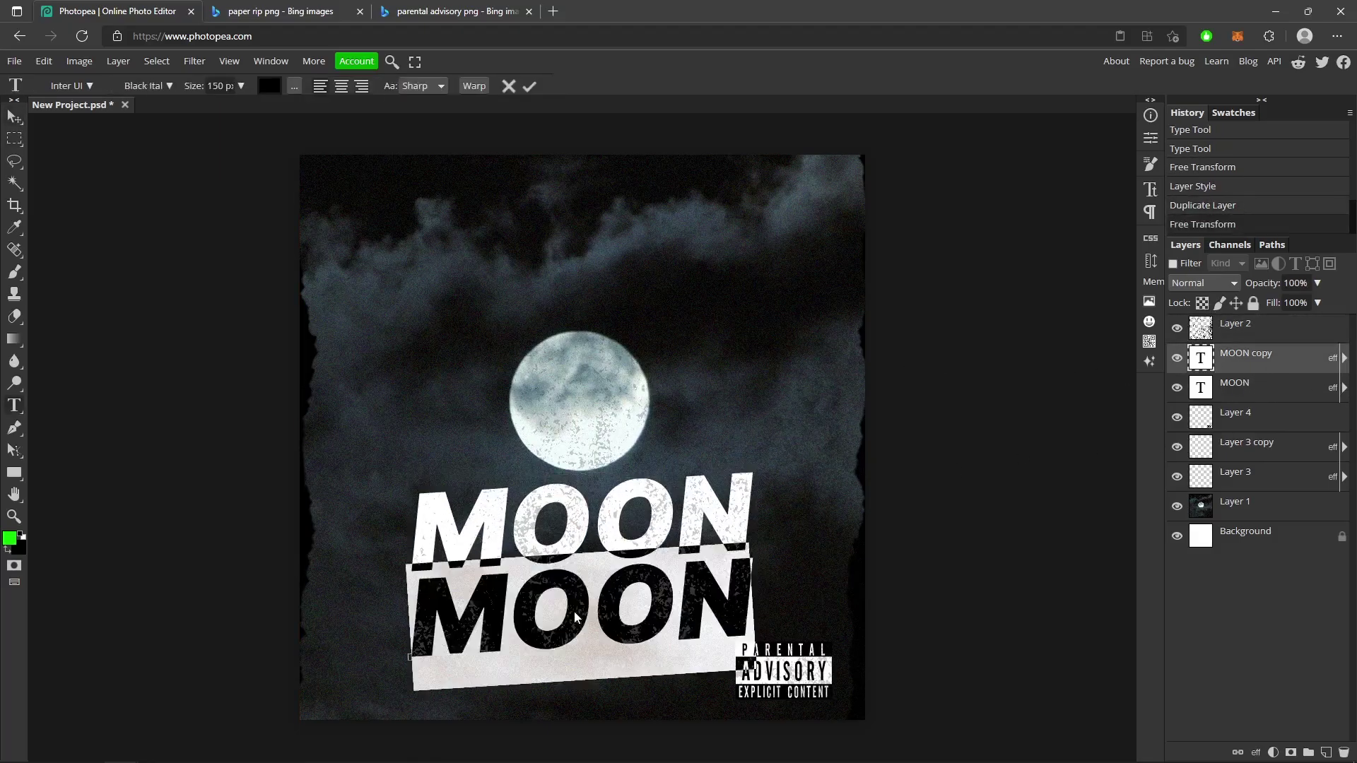
{"action": "type", "text": "LIGHT"}
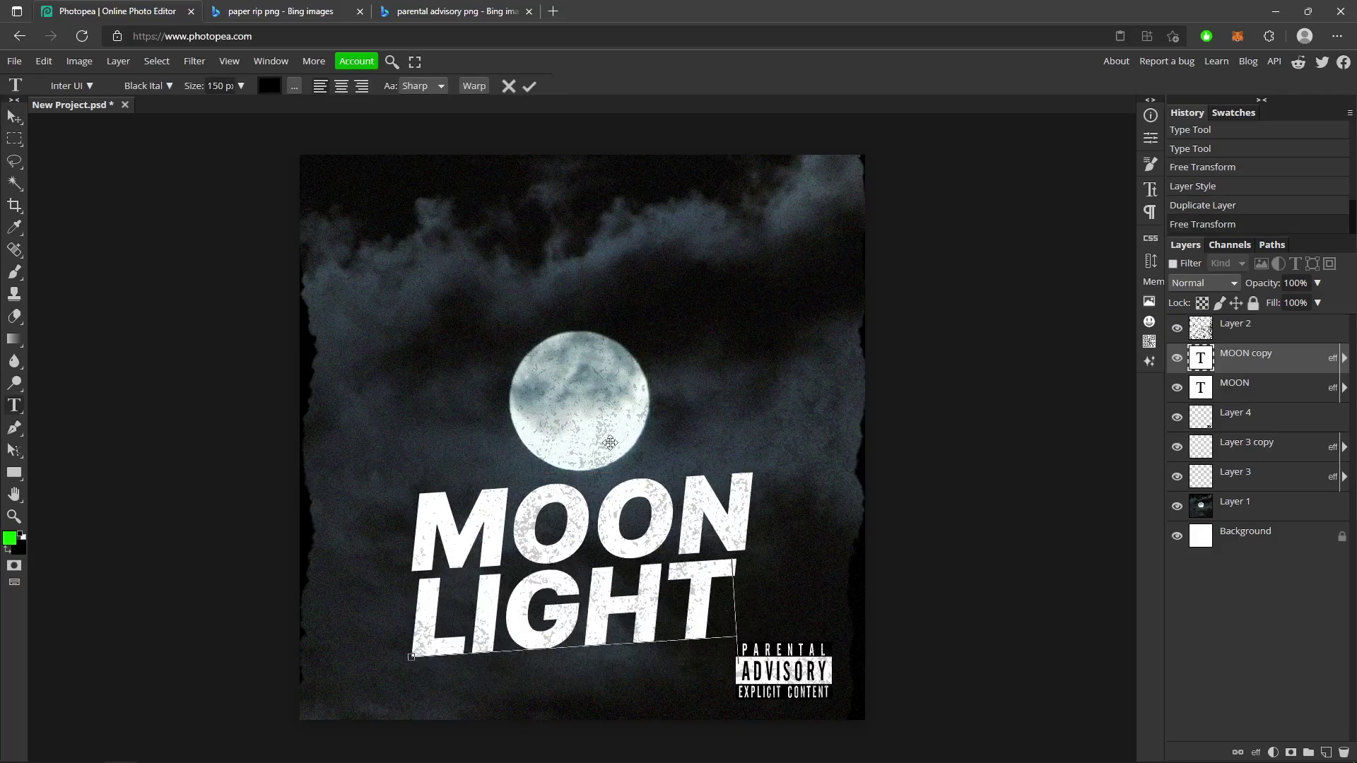
{"action": "left_click", "coordinate": [528, 88]}
{"action": "key", "text": "ctrl+t"}
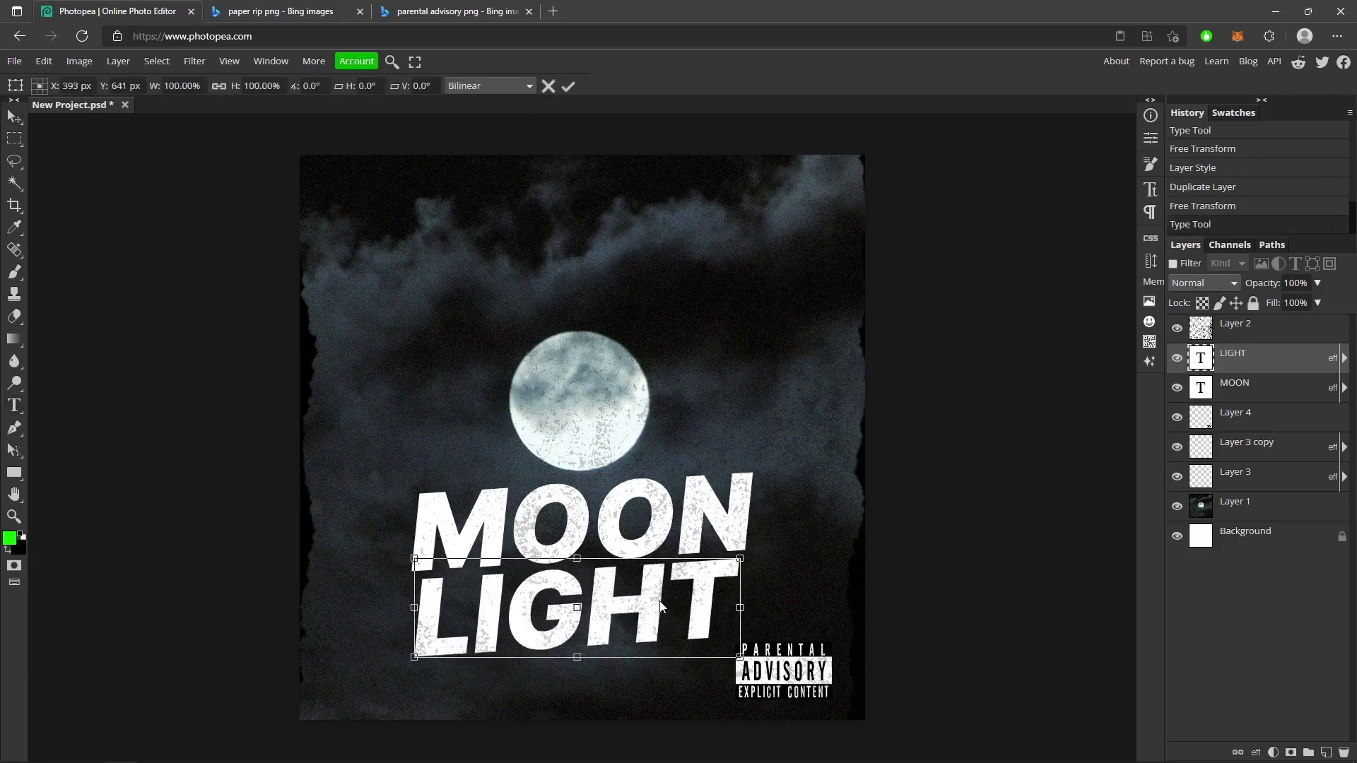
{"action": "left_click_drag", "start_coordinate": [668, 605], "coordinate": [665, 605]}
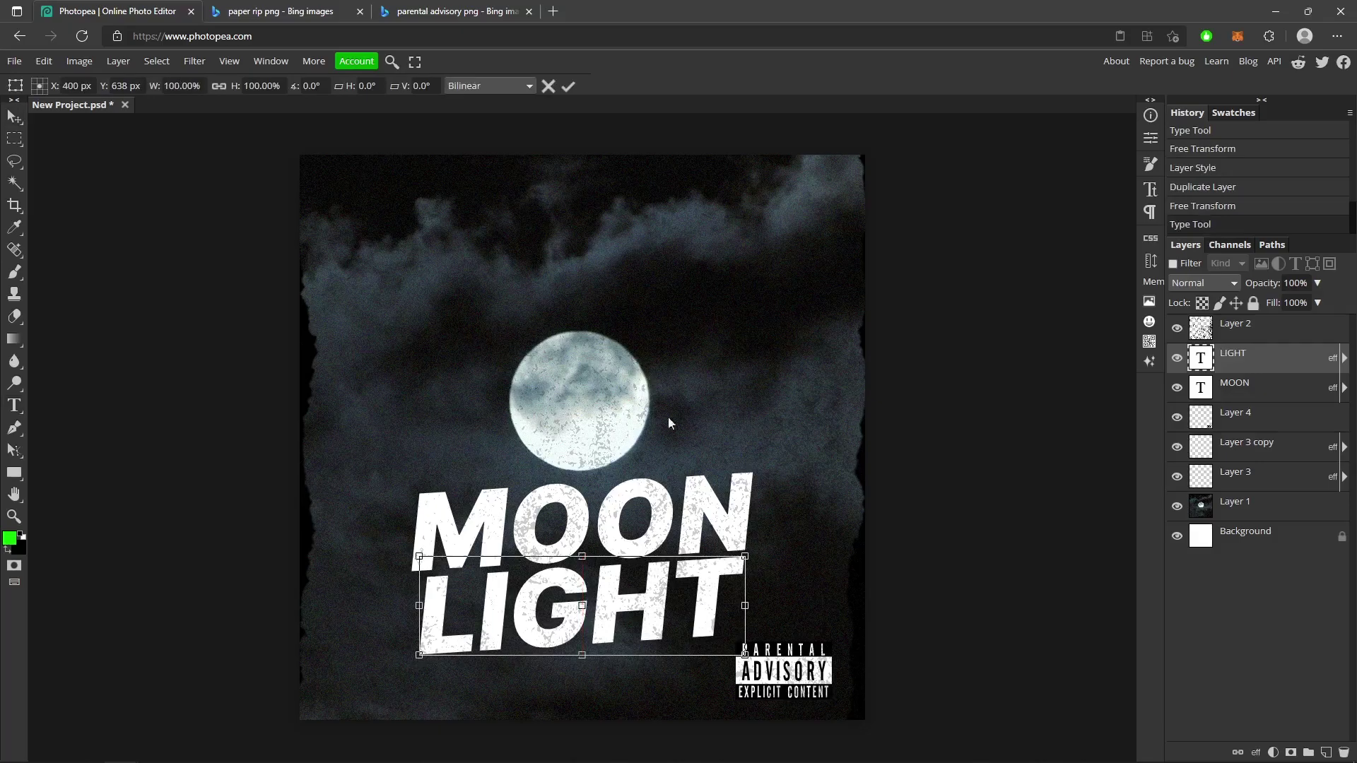
{"action": "left_click", "coordinate": [568, 87]}
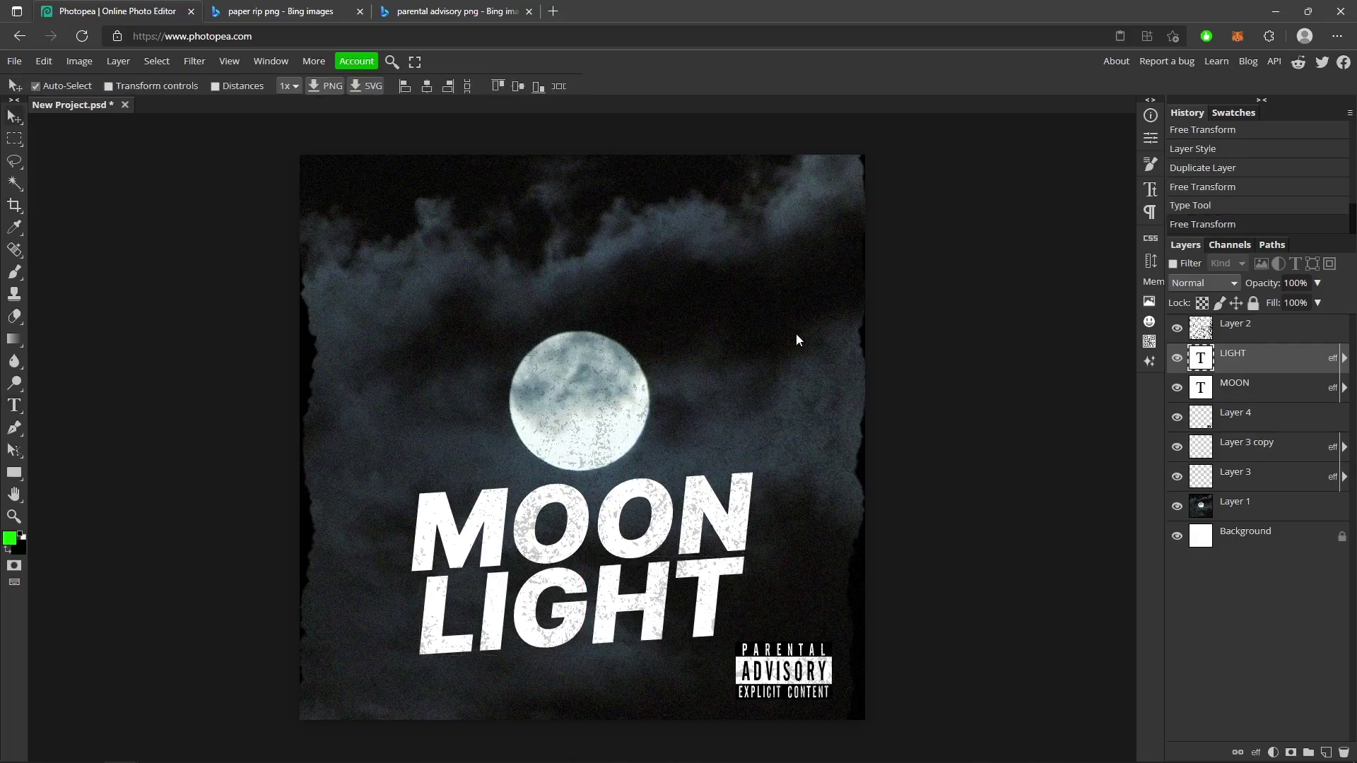
Duplicate the moon photo layer, disable its R channel, and offset the copy slightly.
{"action": "double_click", "coordinate": [1280, 511]}
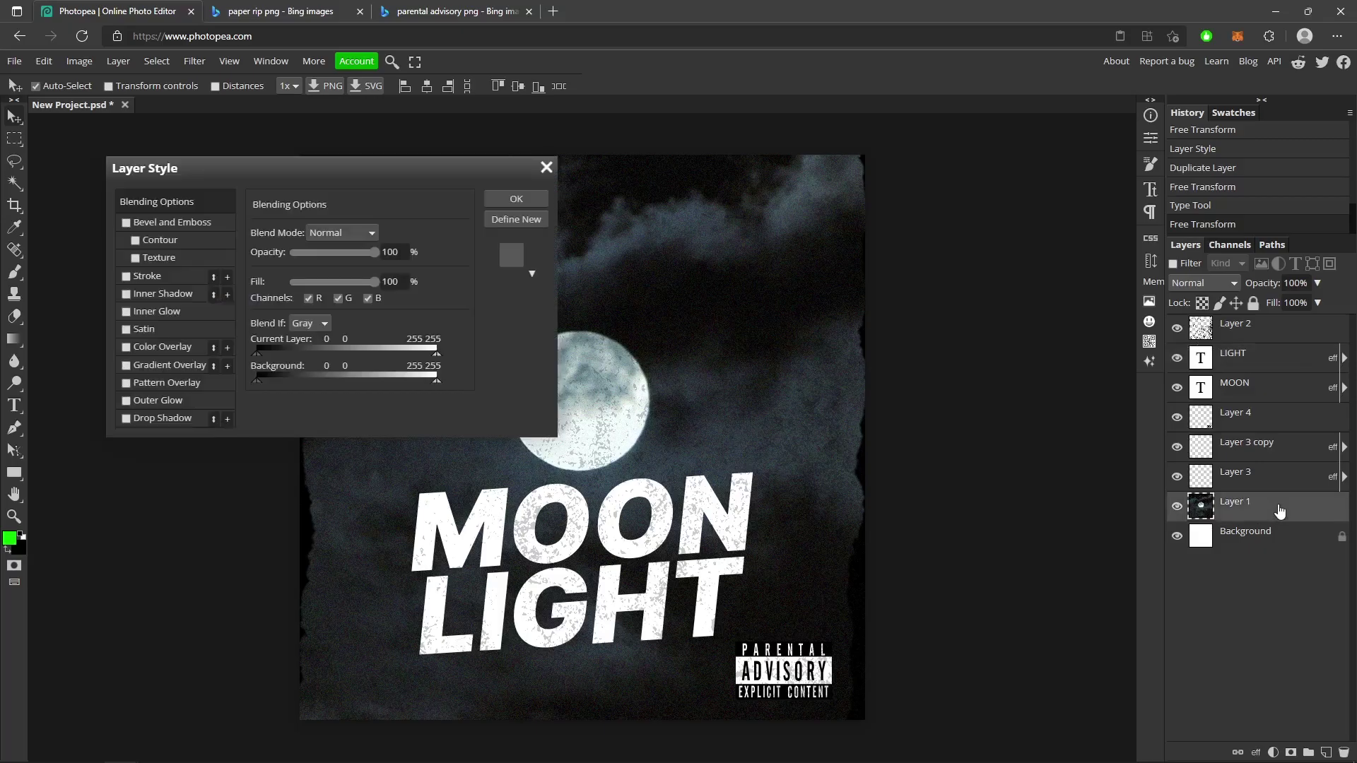
{"action": "left_click", "coordinate": [547, 168]}
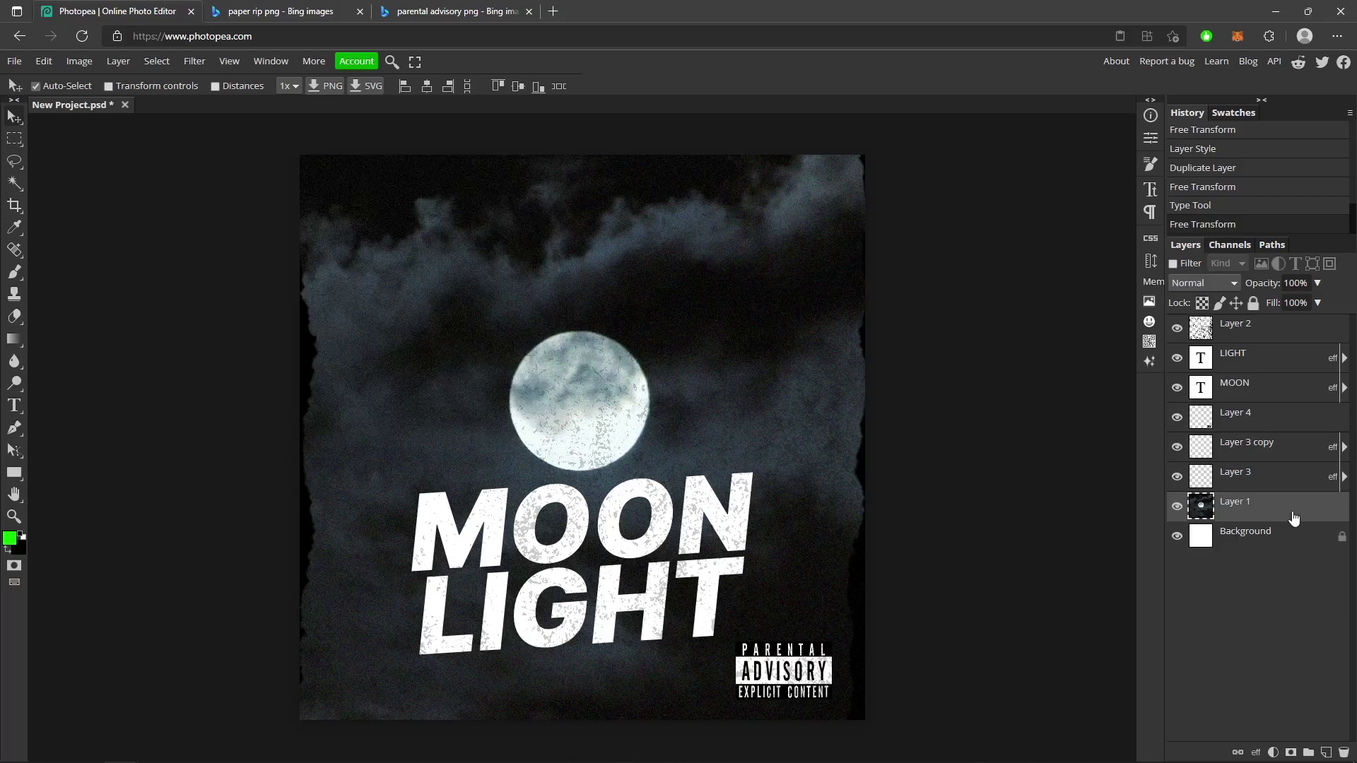
{"action": "key", "text": "ctrl+j"}
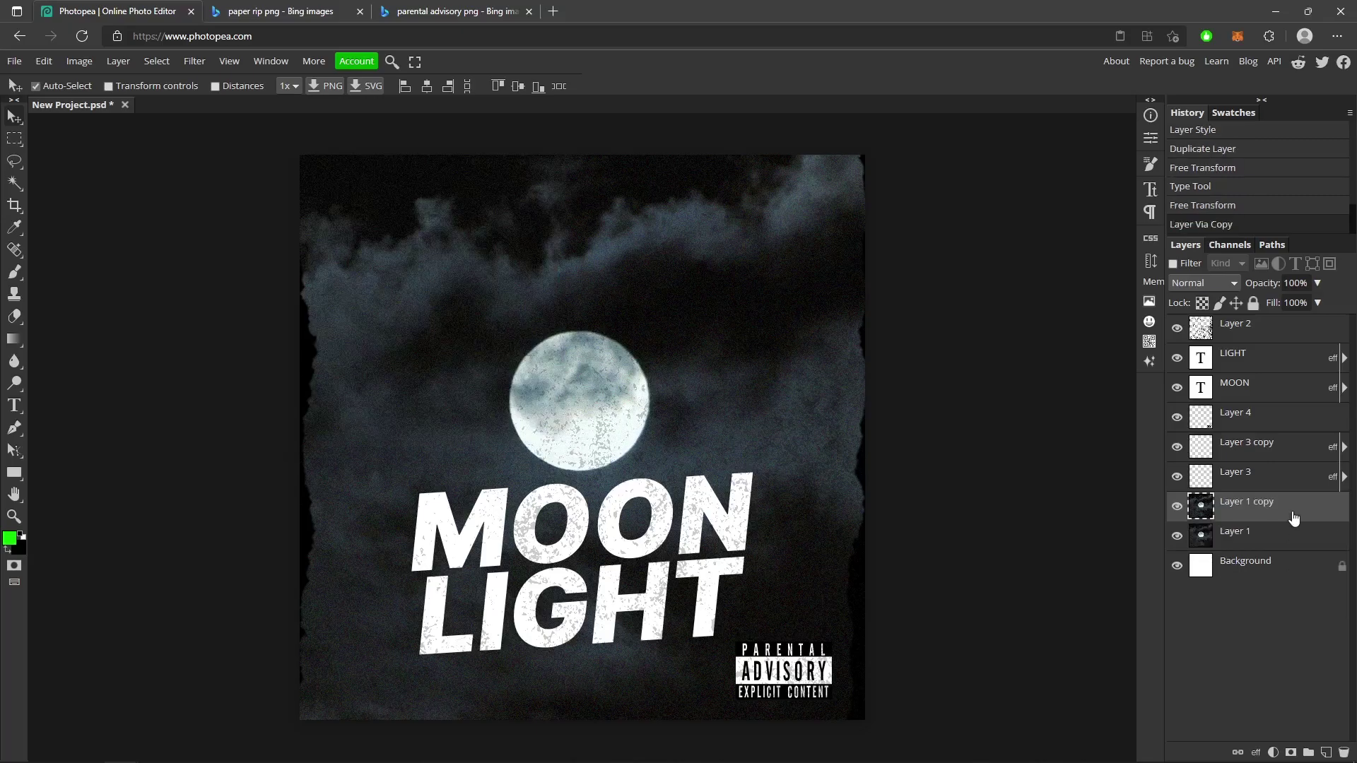
{"action": "double_click", "coordinate": [1297, 516]}
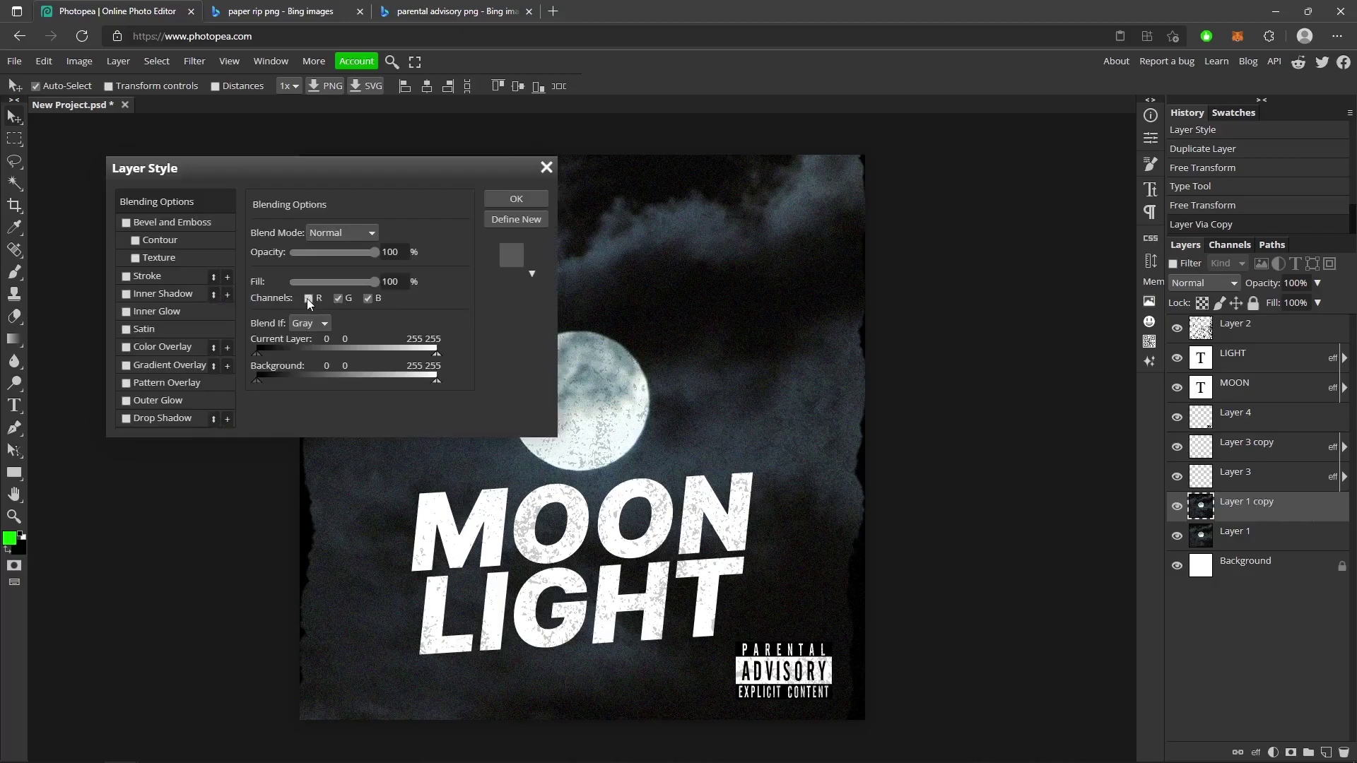
{"action": "left_click", "coordinate": [508, 199]}
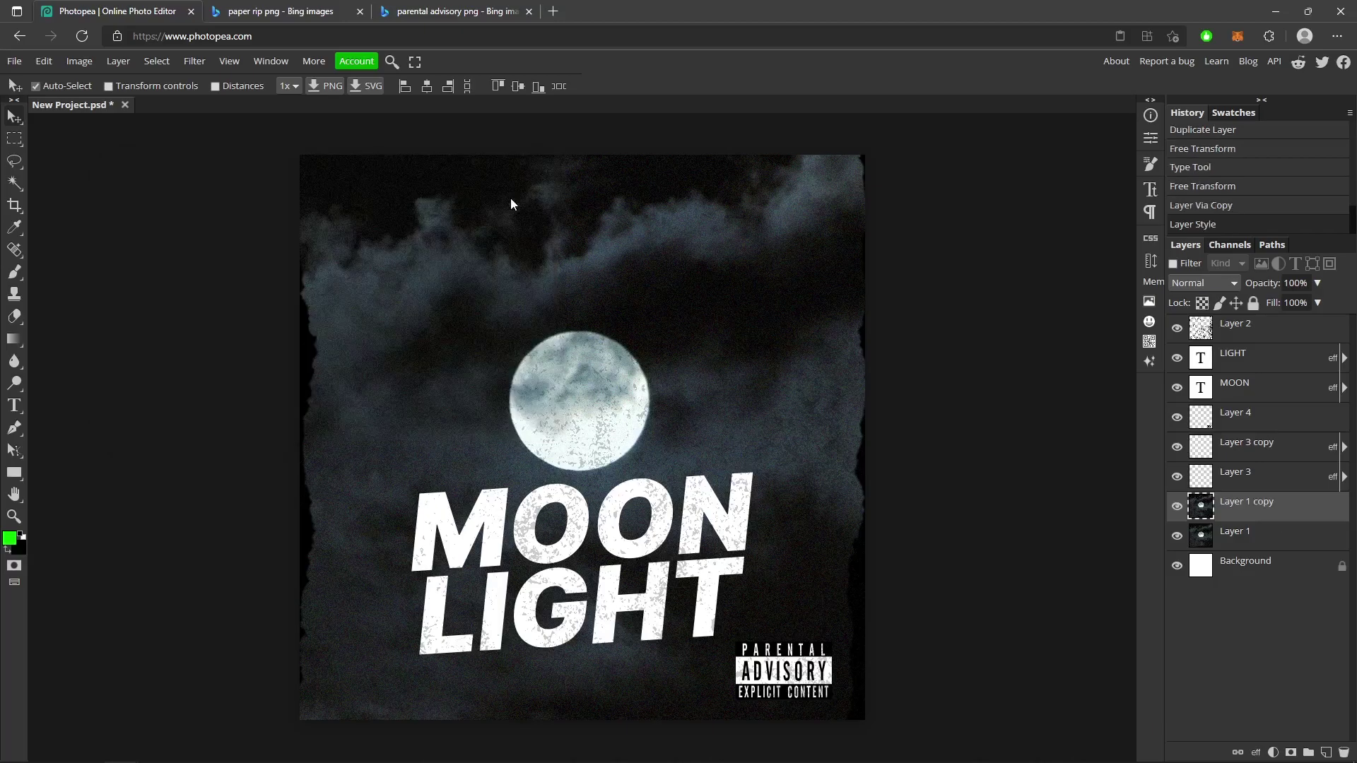
{"action": "key", "text": "ctrl+t"}
{"action": "left_click_drag", "start_coordinate": [587, 265], "coordinate": [591, 265]}
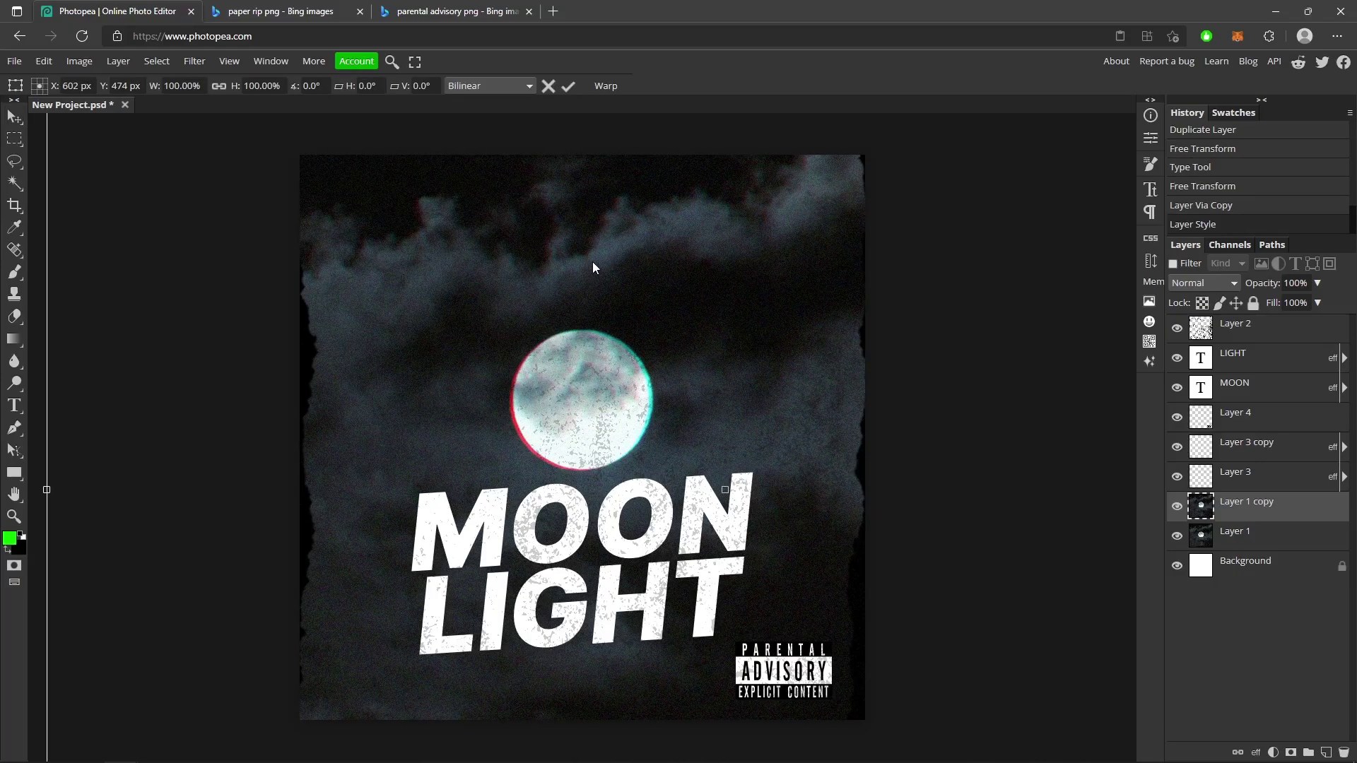
{"action": "left_click", "coordinate": [568, 86]}
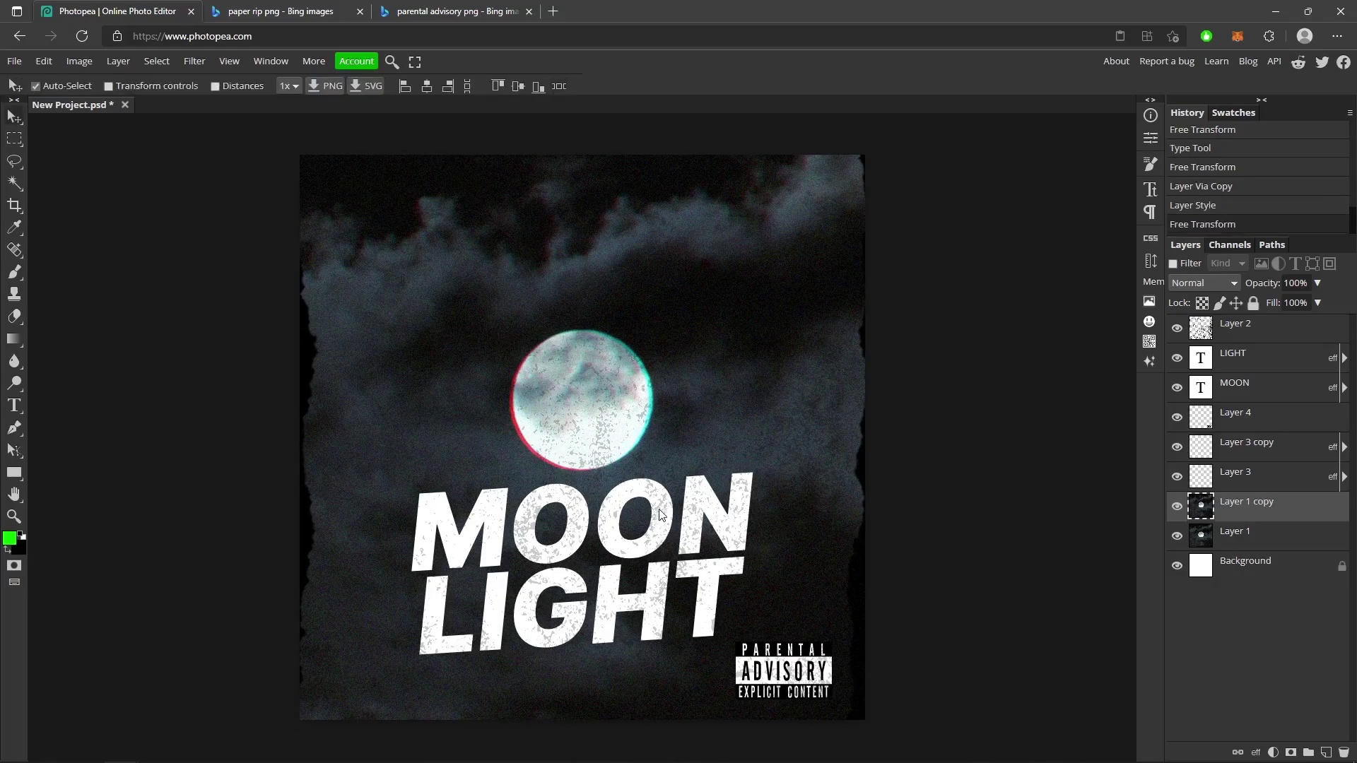
Raise the MOON and LIGHT text slightly and shift the grunge texture.
{"action": "left_click_drag", "start_coordinate": [663, 515], "coordinate": [662, 509]}
{"action": "left_click_drag", "start_coordinate": [652, 576], "coordinate": [653, 569]}
{"action": "left_click_drag", "start_coordinate": [671, 386], "coordinate": [690, 362]}
Reposition the original photo and its copy to tighten the red-cyan glitch fringes.
{"action": "left_click", "coordinate": [1293, 537]}
{"action": "key", "text": "ctrl+alt+t"}
{"action": "left_click_drag", "start_coordinate": [871, 461], "coordinate": [863, 444]}
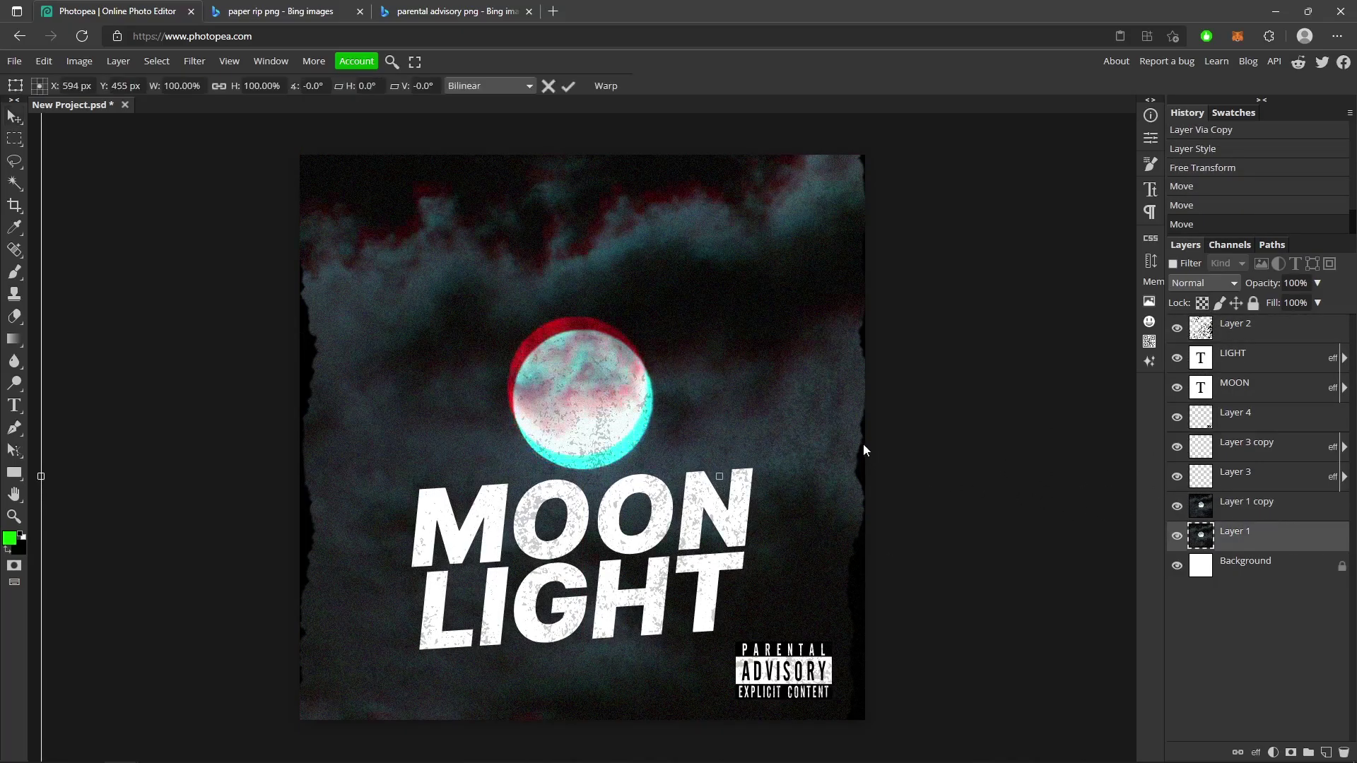
{"action": "left_click", "coordinate": [568, 86]}
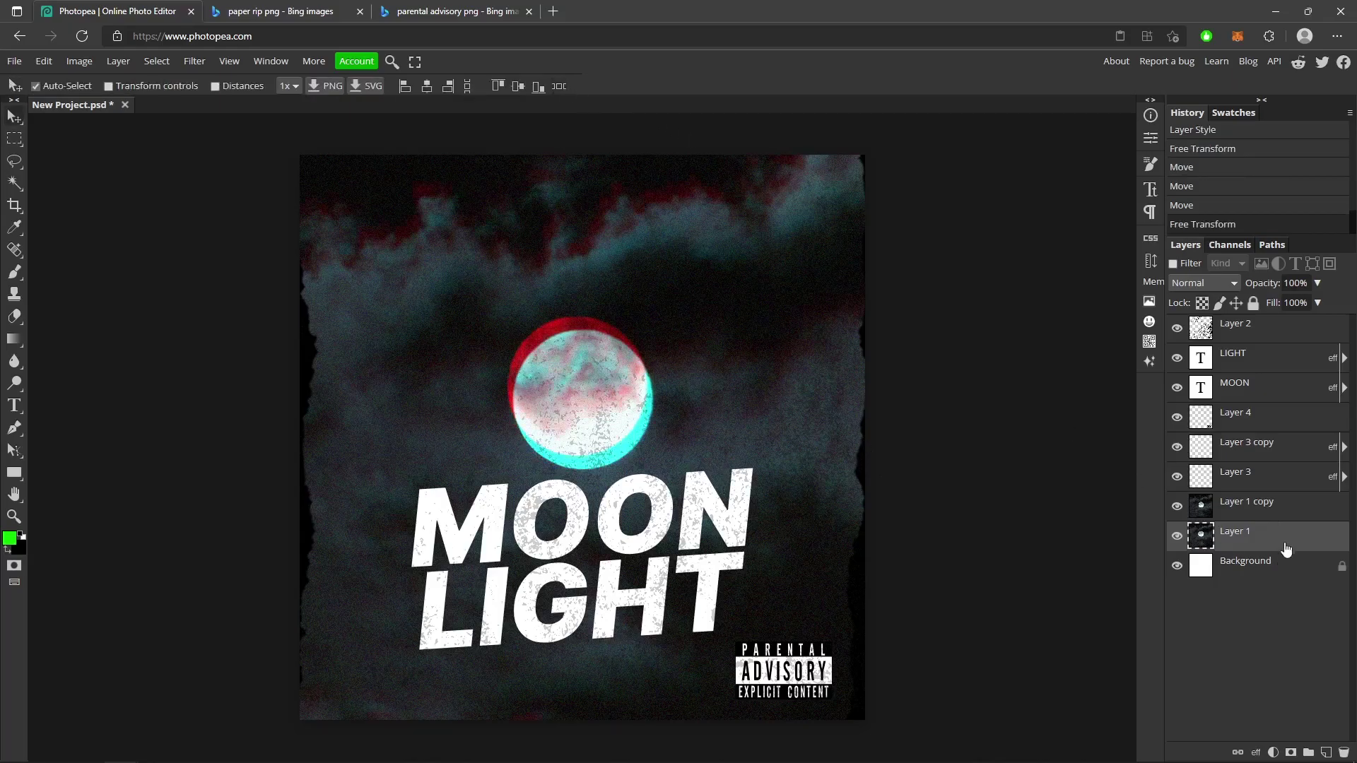
{"action": "left_click", "coordinate": [1265, 508]}
{"action": "key", "text": "ctrl+t"}
{"action": "left_click_drag", "start_coordinate": [851, 465], "coordinate": [826, 443]}
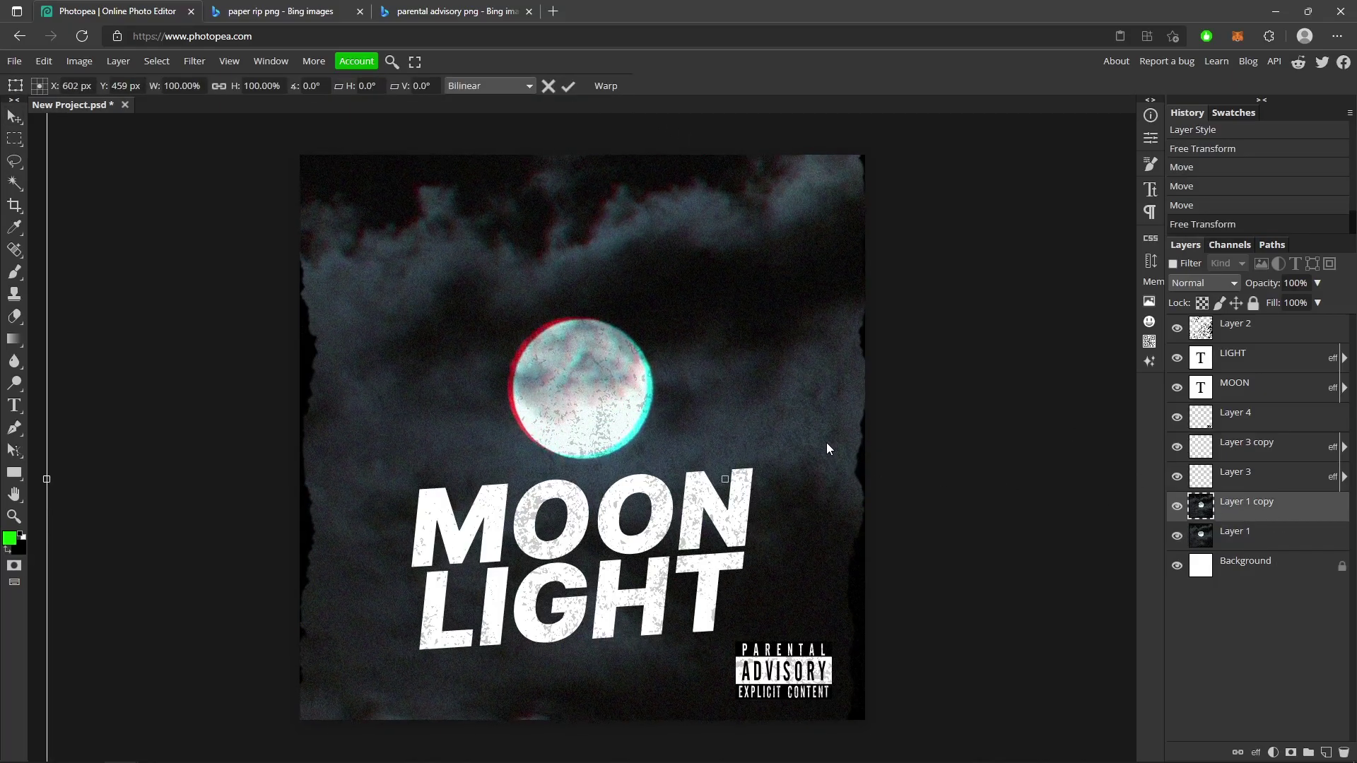
{"action": "left_click", "coordinate": [567, 86]}
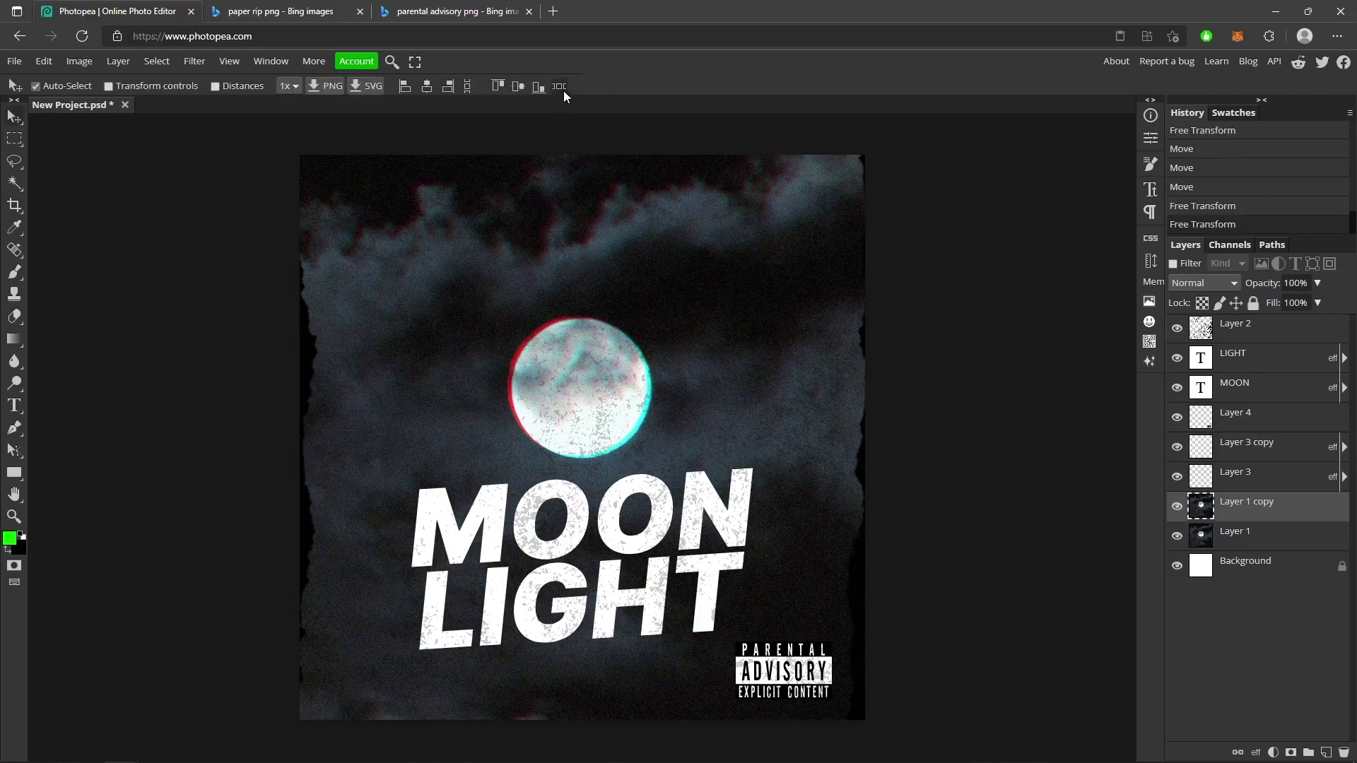
Raise the MOON and LIGHT title layers together about 25 px, just under the moon.
{"action": "left_click", "coordinate": [1255, 363]}
{"action": "key", "text": "ctrl+alt+t"}
{"action": "left_click_drag", "start_coordinate": [651, 558], "coordinate": [650, 541]}
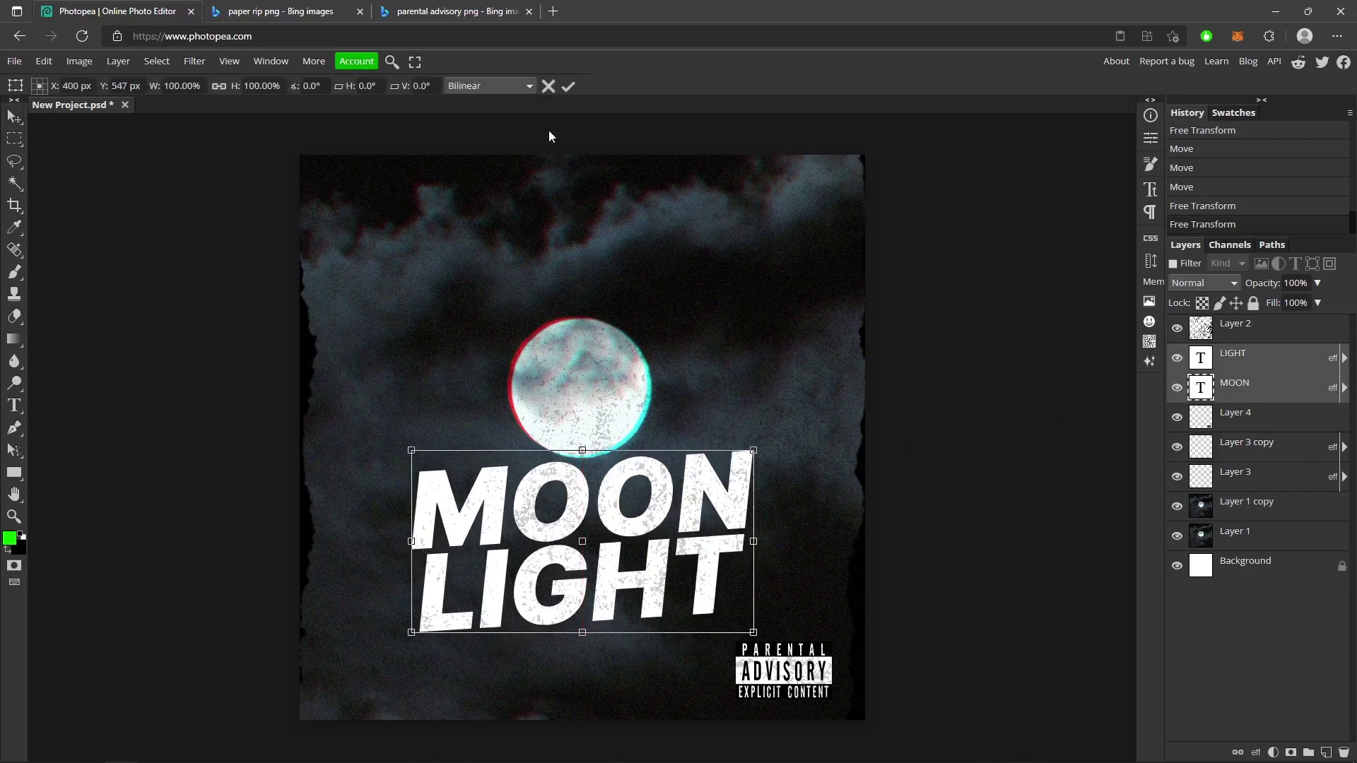
{"action": "left_click", "coordinate": [565, 86]}
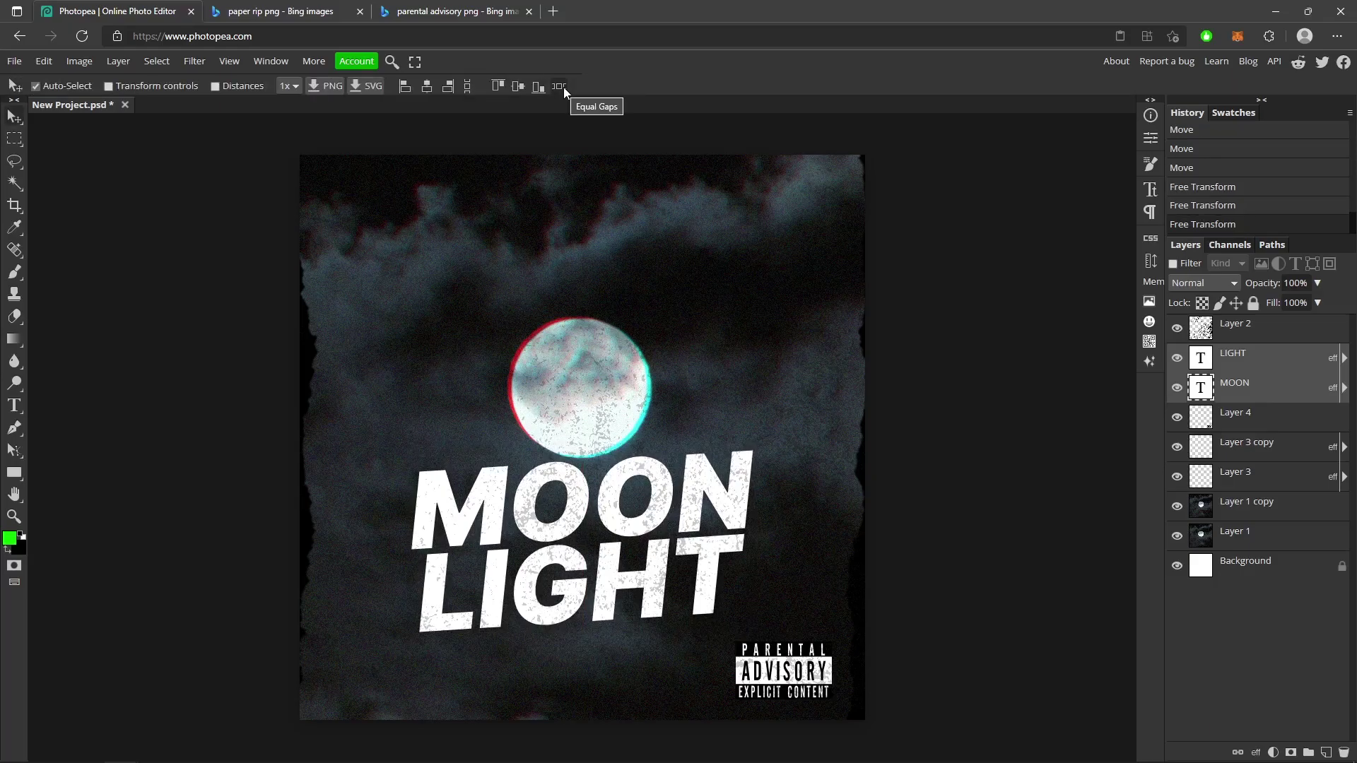